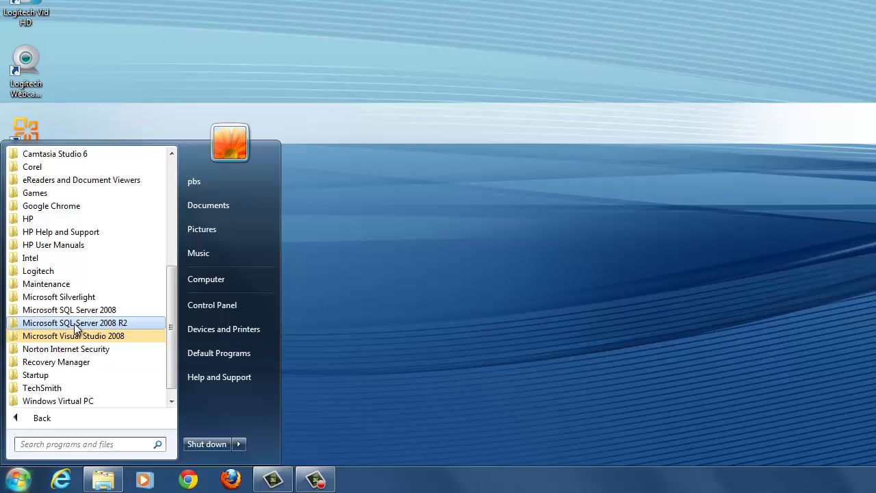
Step: Launch SQL Server Management Studio from the Microsoft SQL Server 2008 R2 program group
click(75, 326)
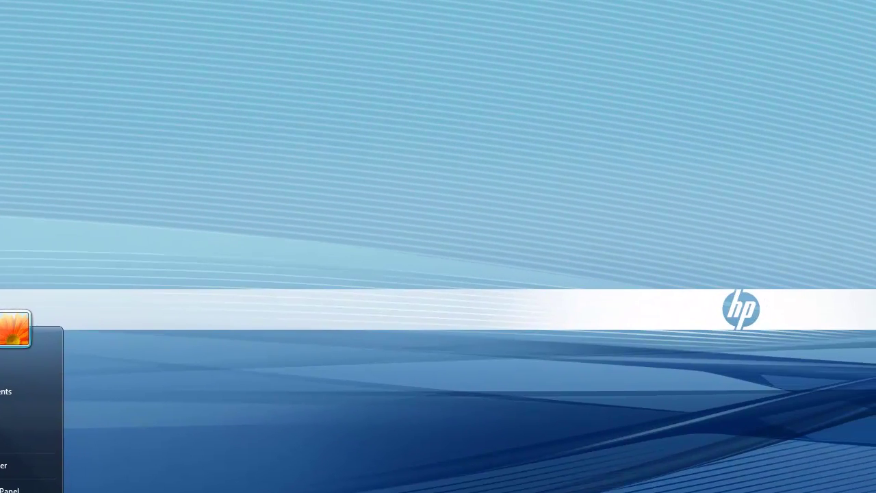
click(7, 490)
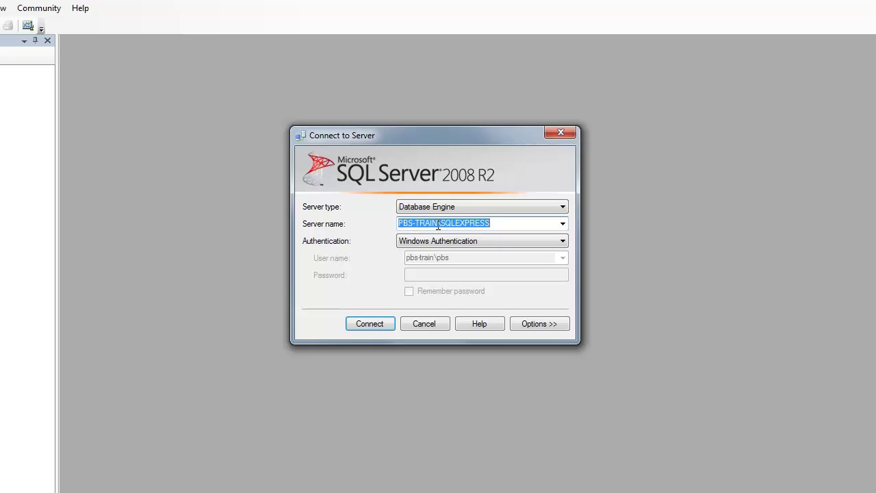
Step: Browse the network's Database Engine instances and choose PBS-TRAIN\SQLEXPRESS as the server name
click(563, 224)
click(426, 254)
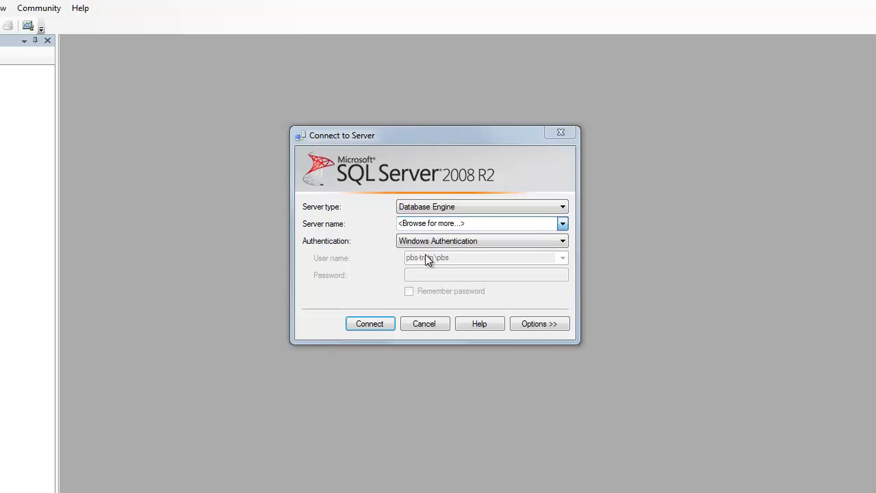
click(395, 136)
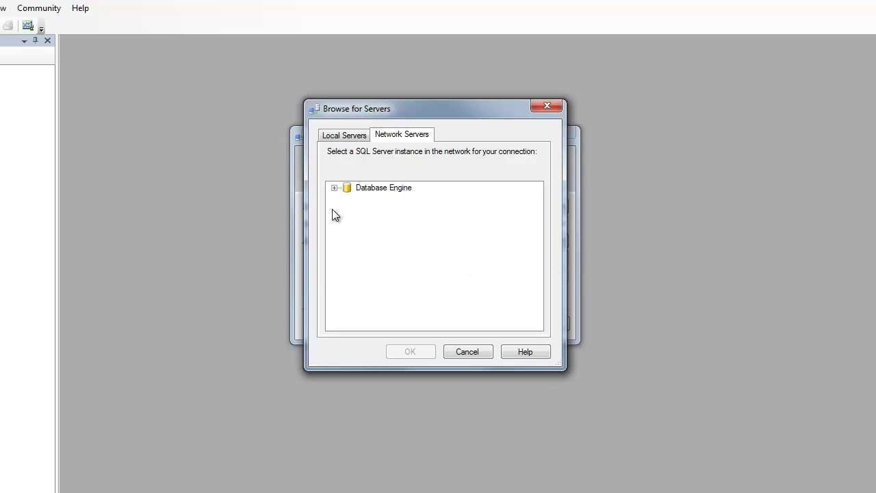
click(334, 187)
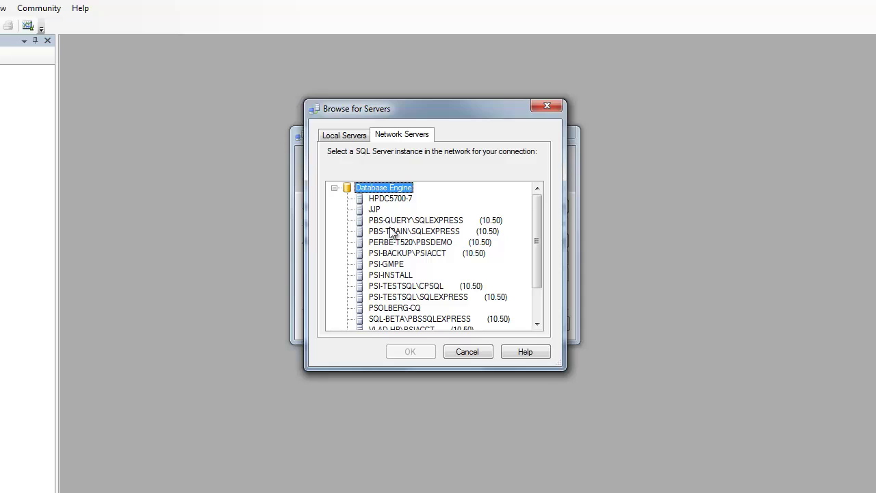
click(538, 324)
click(537, 324)
click(537, 324)
click(537, 324)
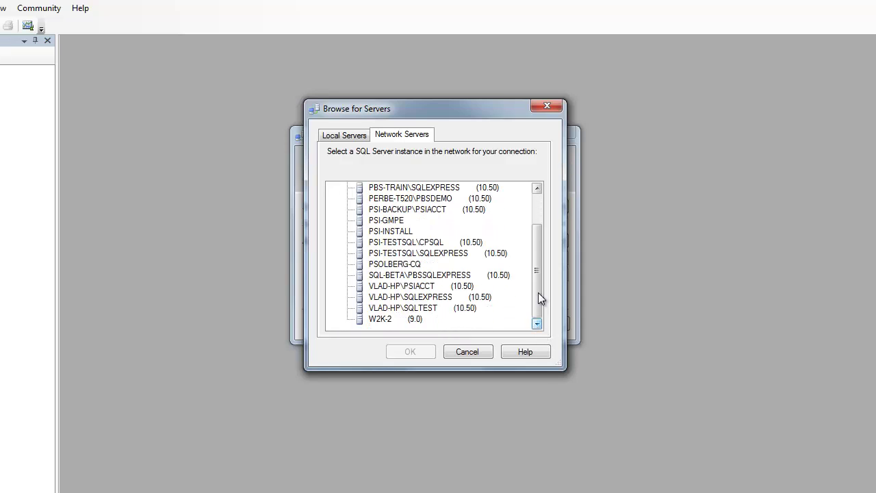
click(537, 189)
click(537, 188)
click(537, 189)
click(537, 189)
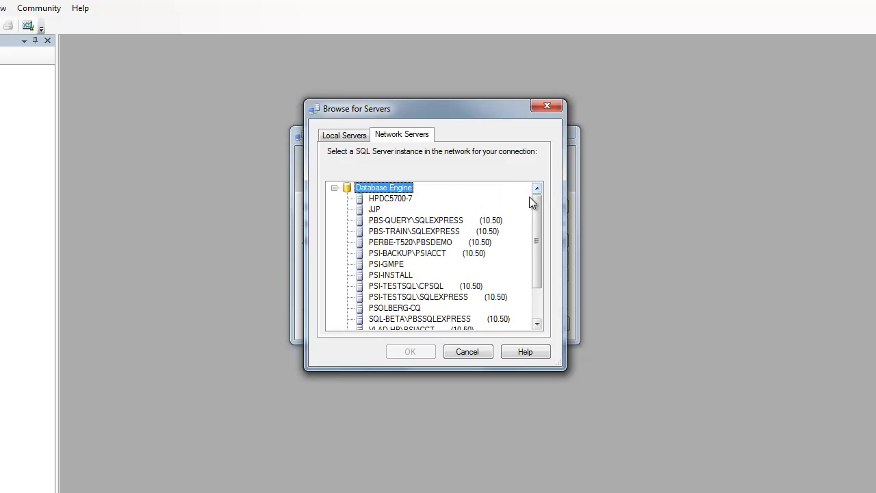
click(388, 234)
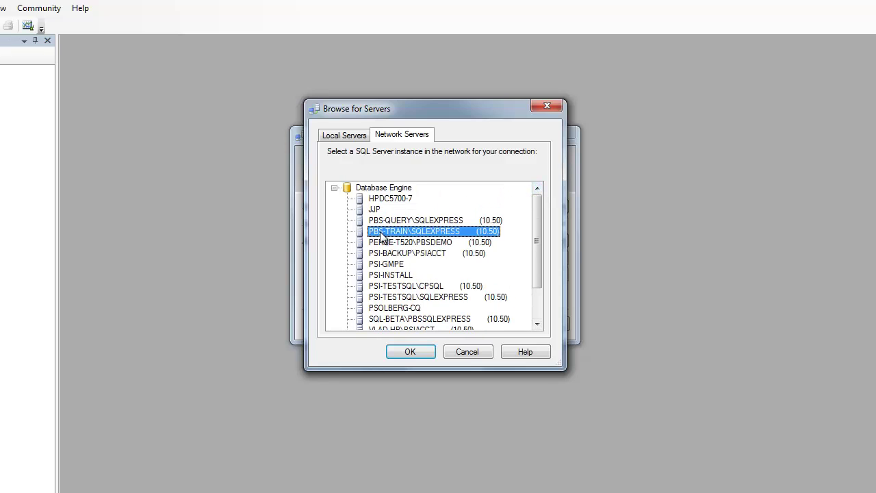
click(409, 353)
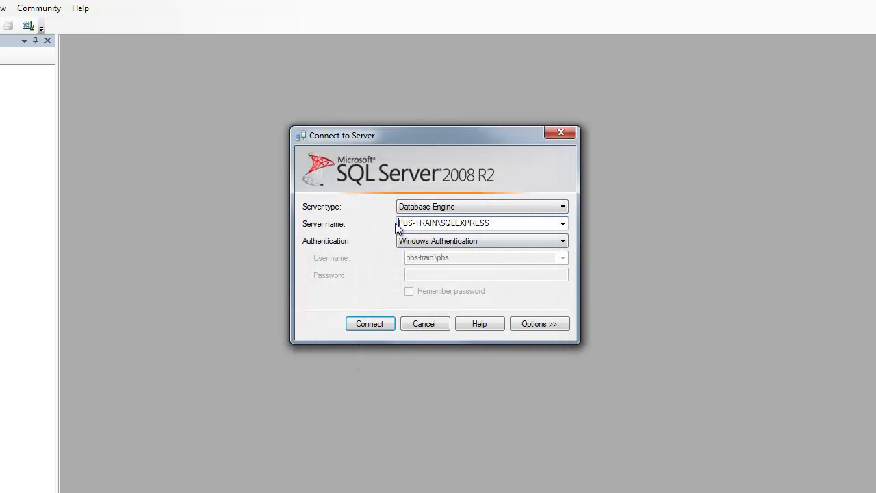
Step: Connect to PBS-TRAIN\SQLEXPRESS with Windows Authentication and expand its Databases and System Databases folders
drag(400, 223, 490, 224)
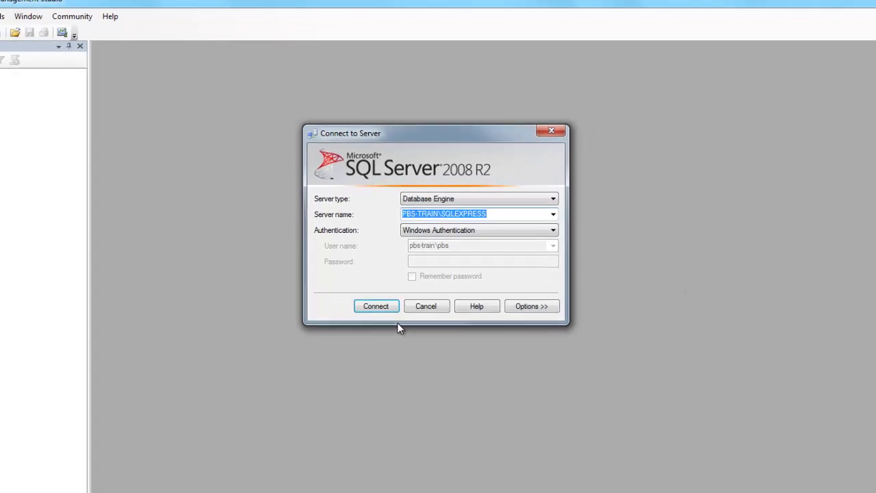
click(369, 323)
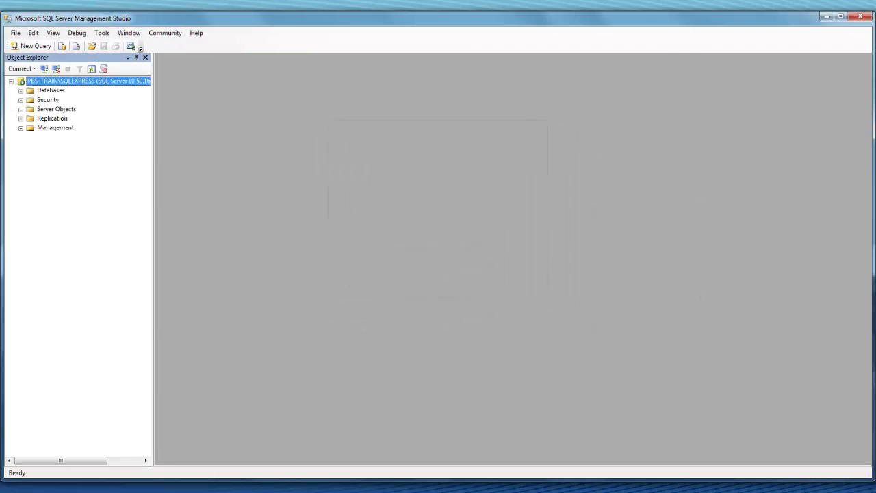
click(20, 91)
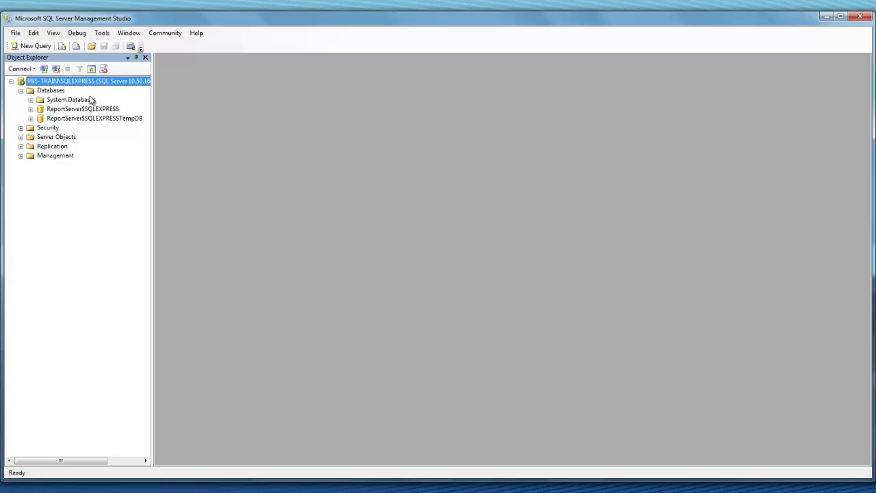
click(30, 100)
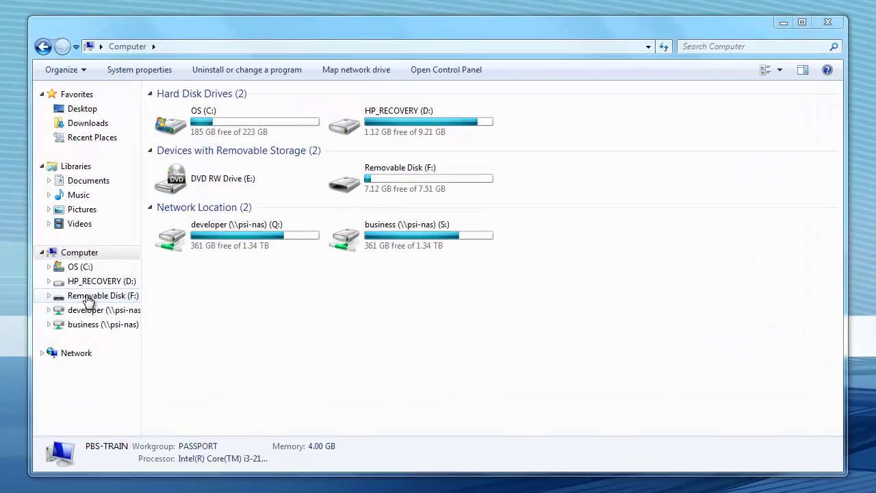
Step: In Windows Explorer, copy Pbsinstallforsql1202, rw.lic and Wininstall1202 from Removable Disk (F:) to the clipboard
click(191, 220)
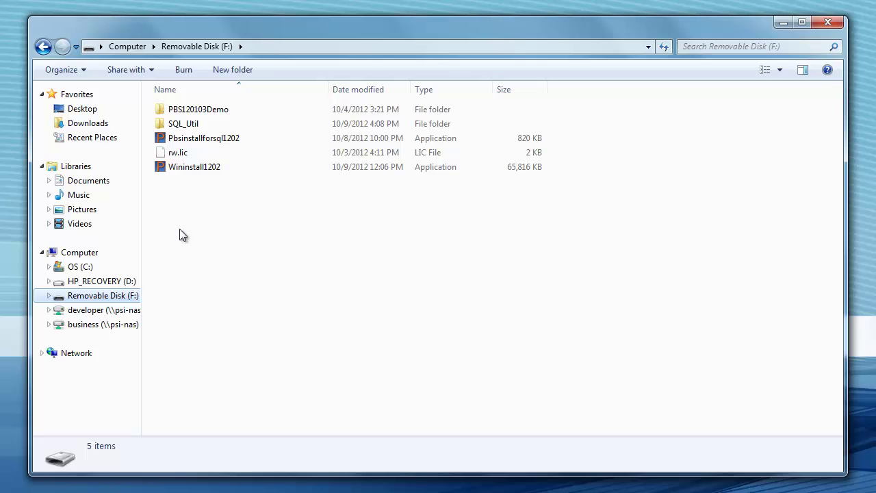
click(179, 141)
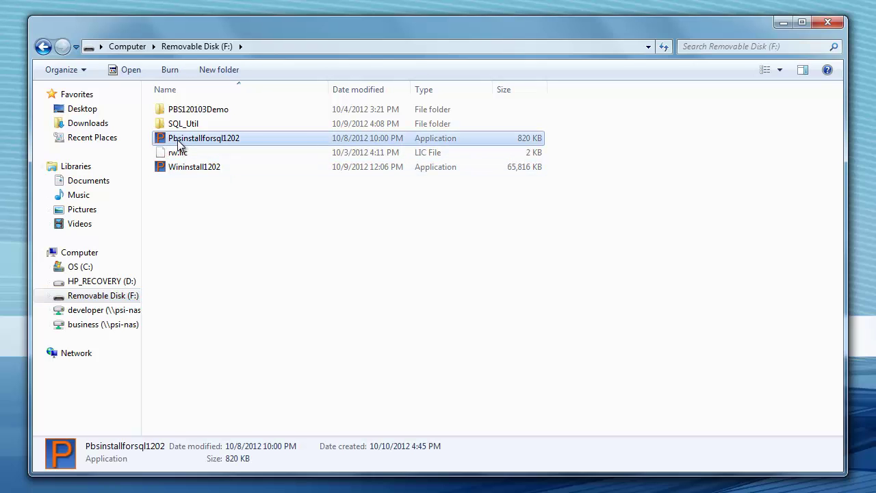
key(shift+Down)
key(shift+Down)
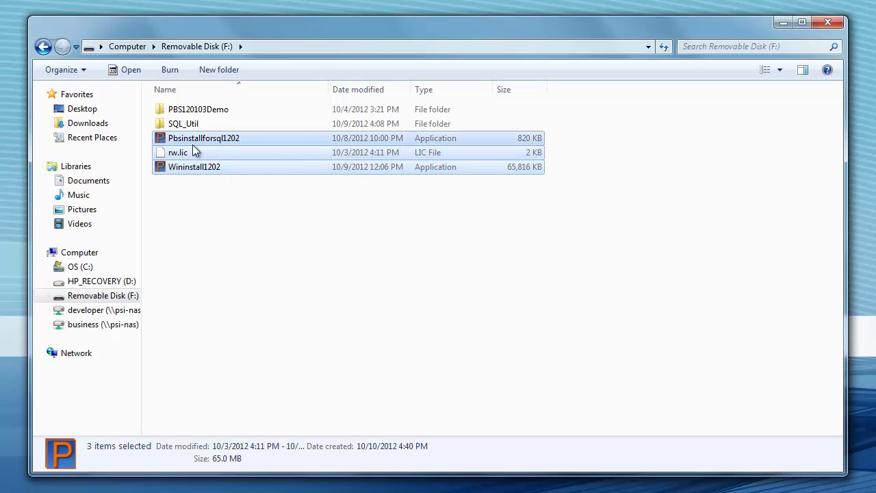
right_click(195, 152)
click(231, 211)
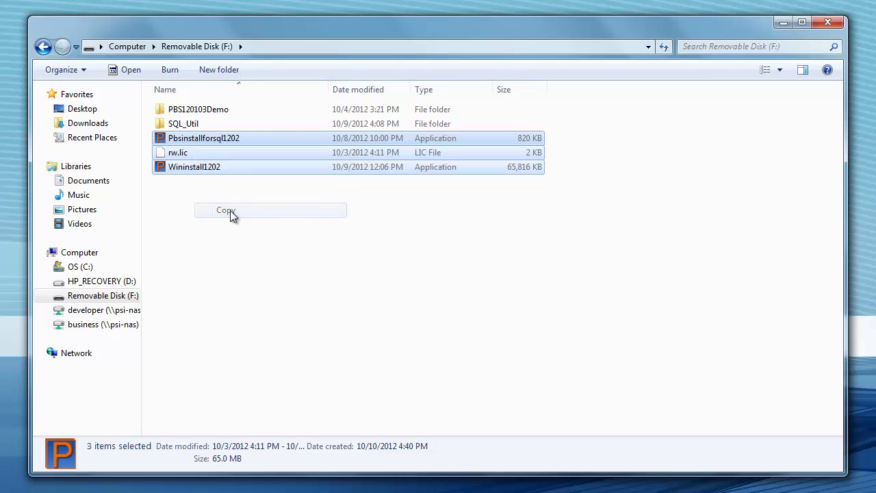
Step: Create a folder named PBS1202 on drive C: and paste the three copied installation files into it
click(60, 268)
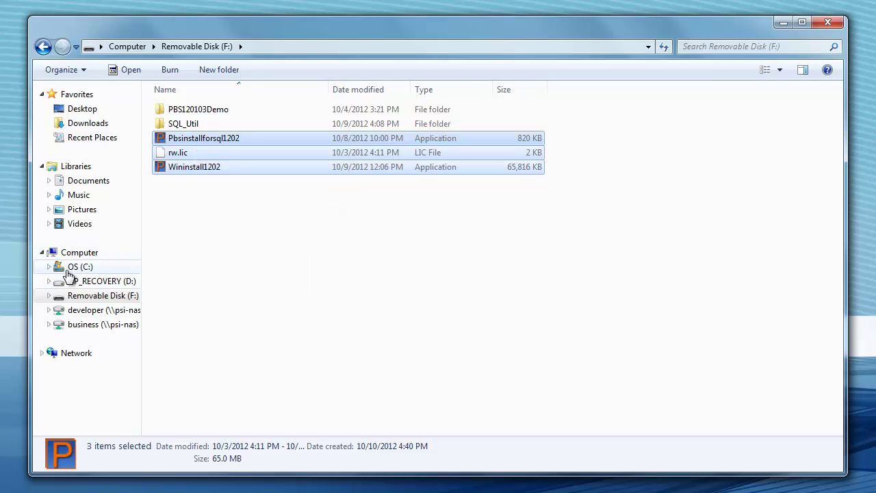
right_click(247, 314)
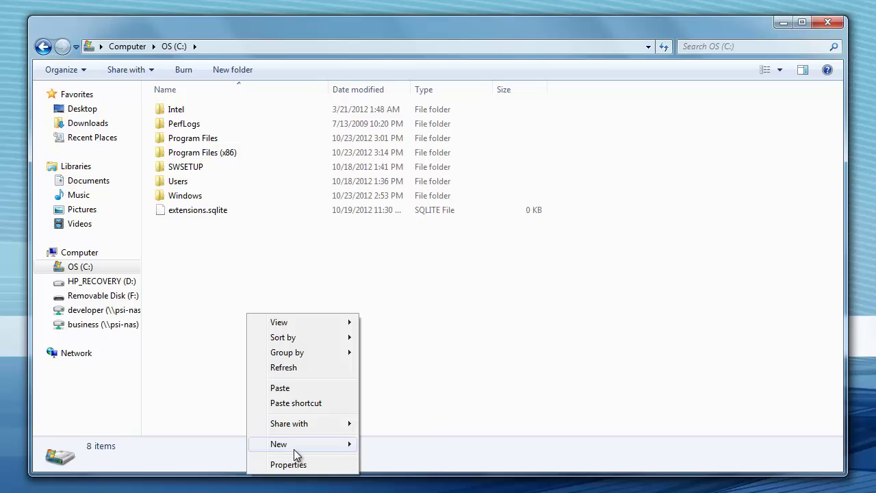
mouse_move(293, 449)
click(377, 444)
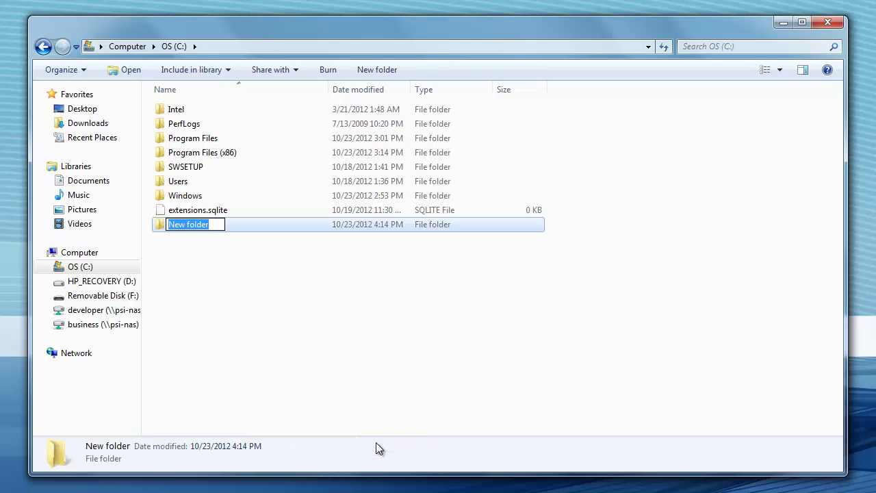
text(P)
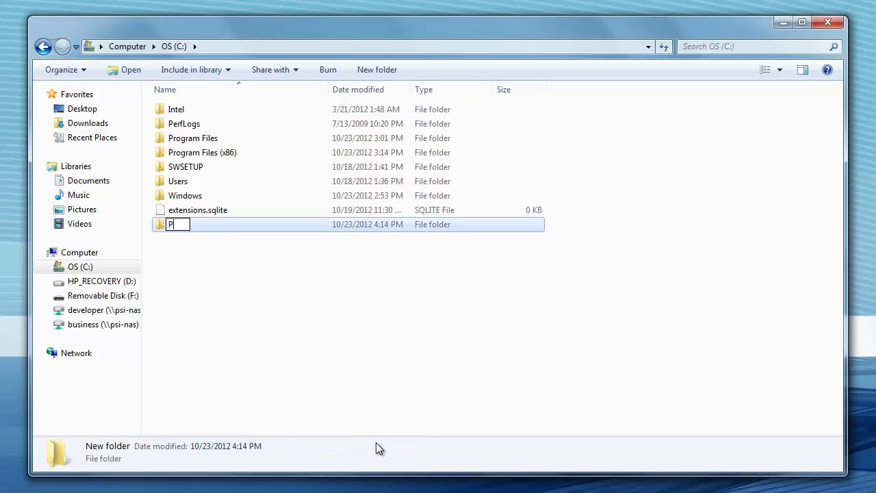
text(BS1202)
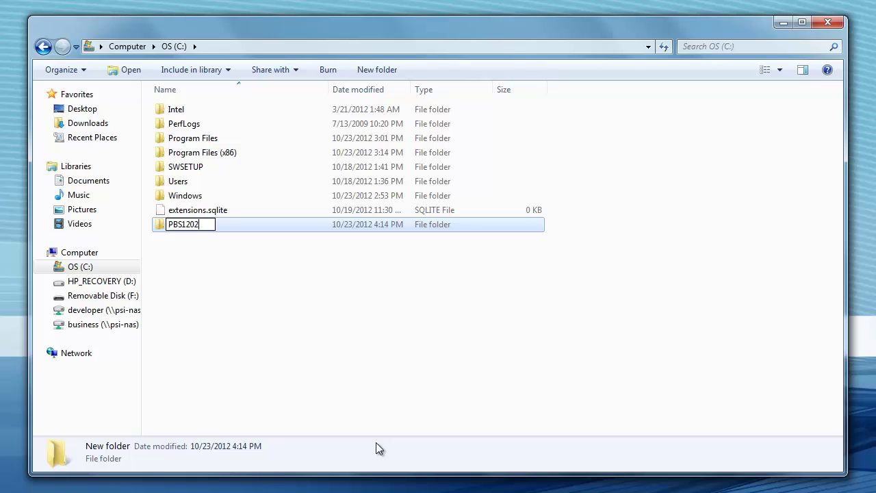
key(Return)
key(Return)
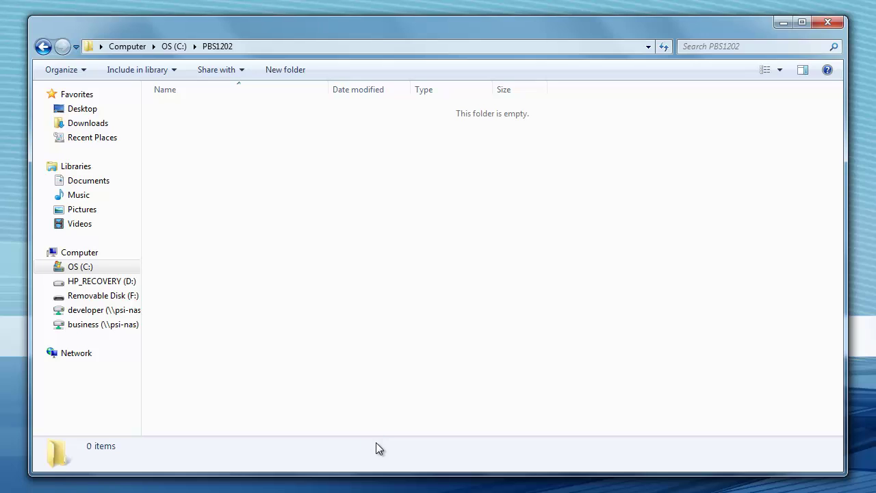
key(ctrl+v)
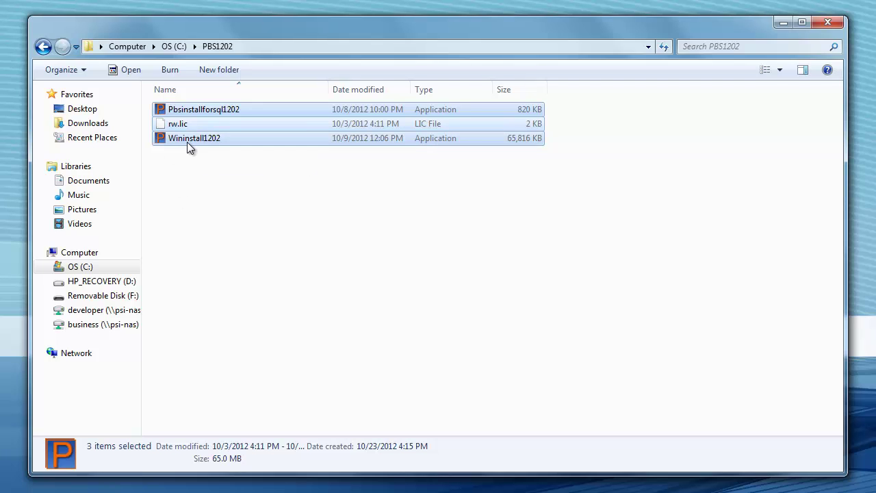
Step: Run the Wininstall1202 standard installation and the Pbsinstallforsql1202 SQL add-on from the PBS1202 folder, accepting both prompts
double_click(187, 141)
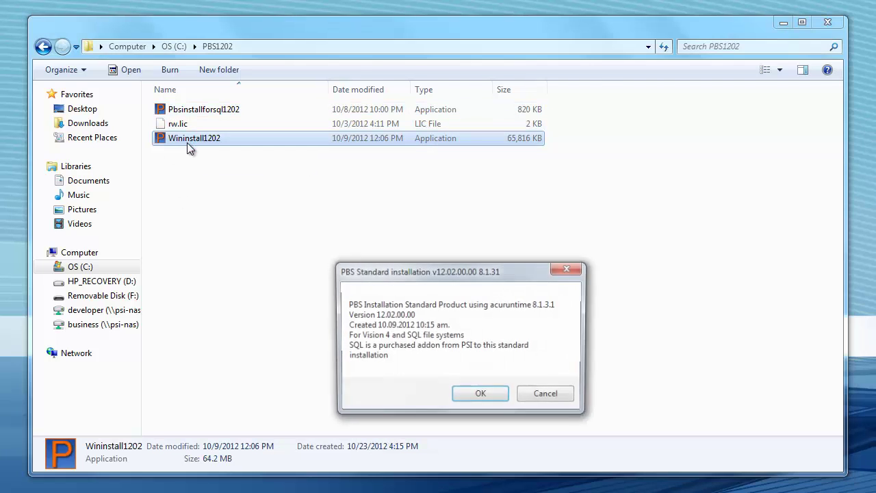
click(461, 397)
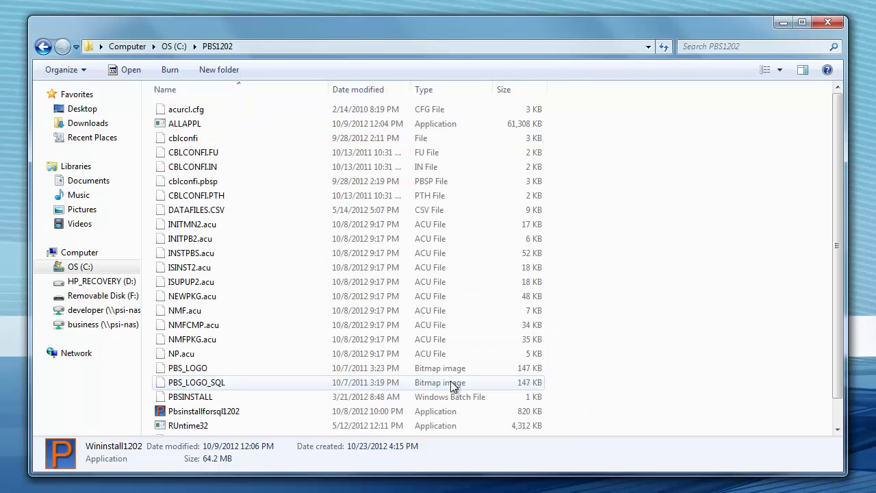
scroll(314, 307, down, 1)
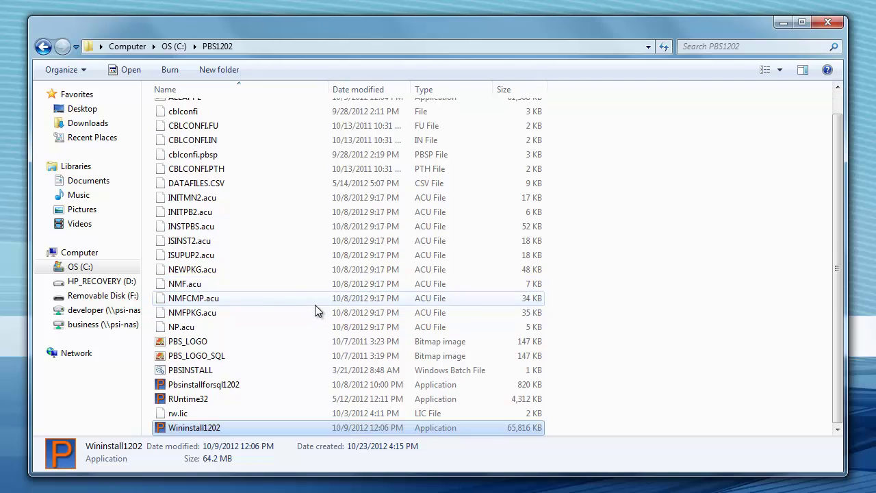
double_click(211, 388)
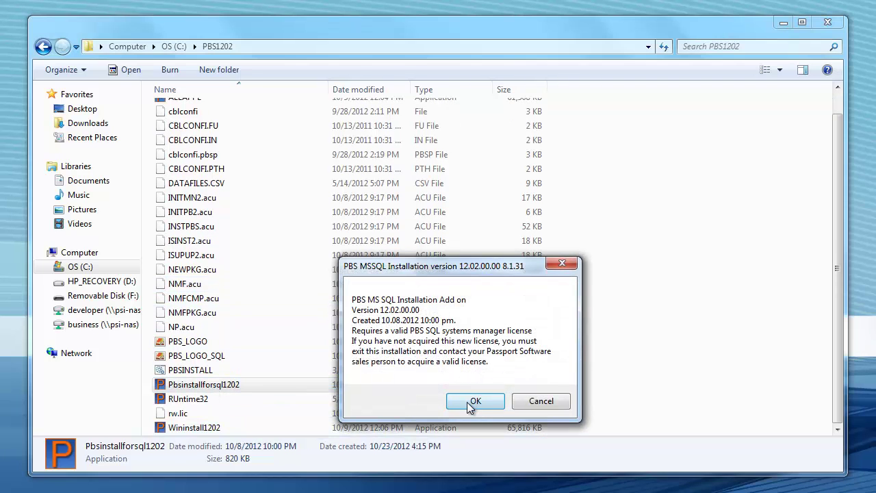
click(473, 401)
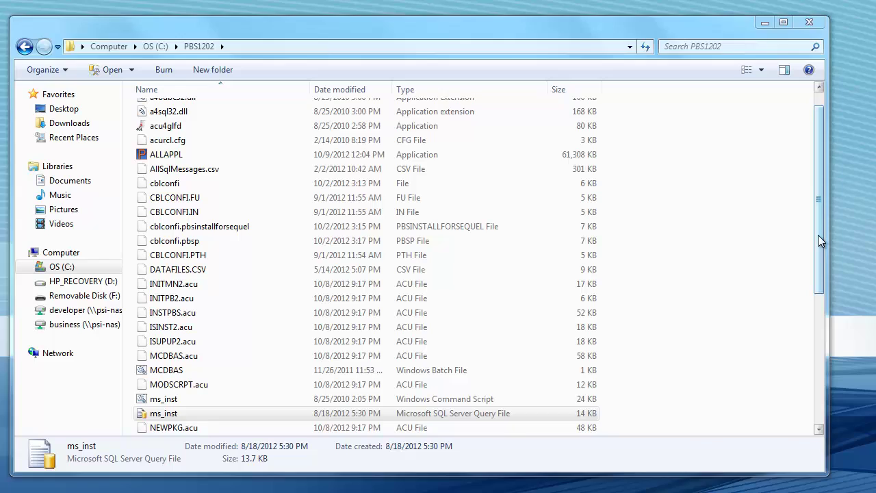
Step: Open the ms_inst SQL Server query file from the PBS1202 folder in SQL Server Management Studio
drag(691, 180, 692, 187)
drag(822, 248, 821, 297)
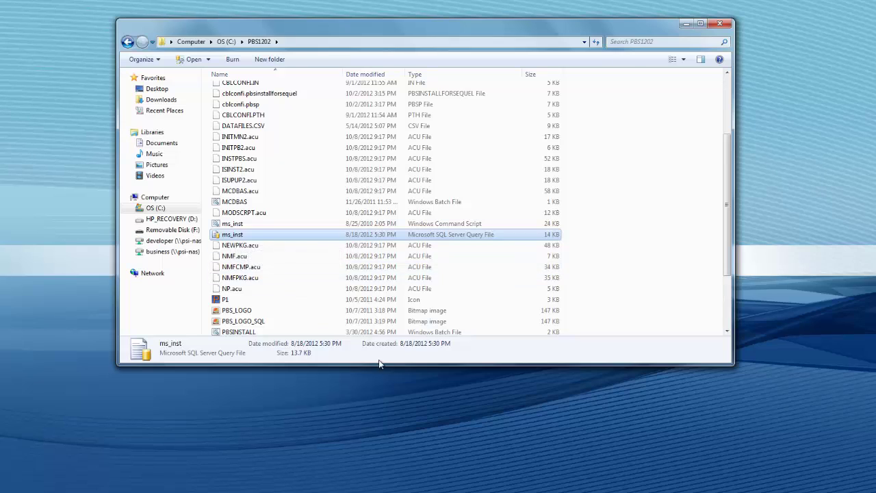
double_click(232, 235)
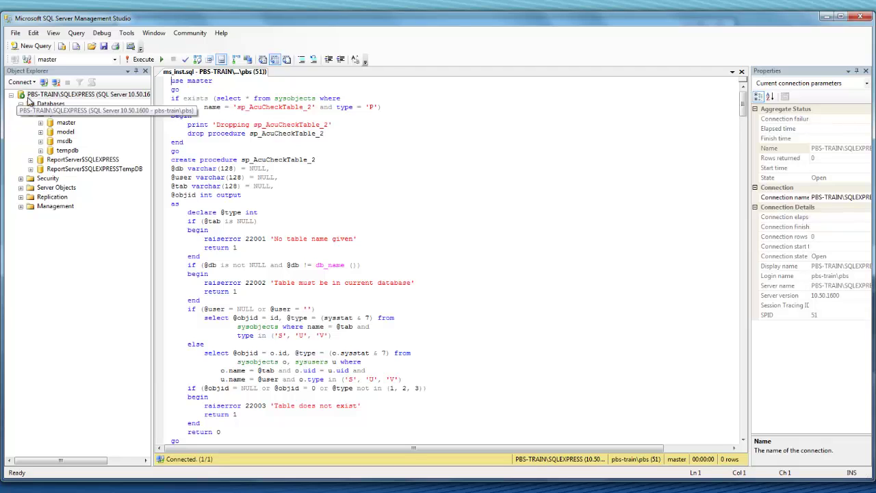
Step: Execute the ms_inst.sql script on PBS-TRAIN\SQLEXPRESS with master as the selected database
click(48, 95)
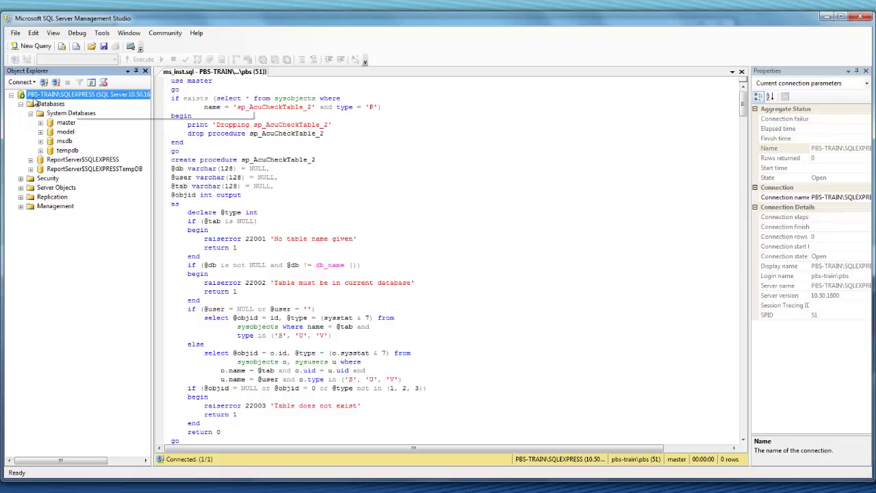
click(183, 81)
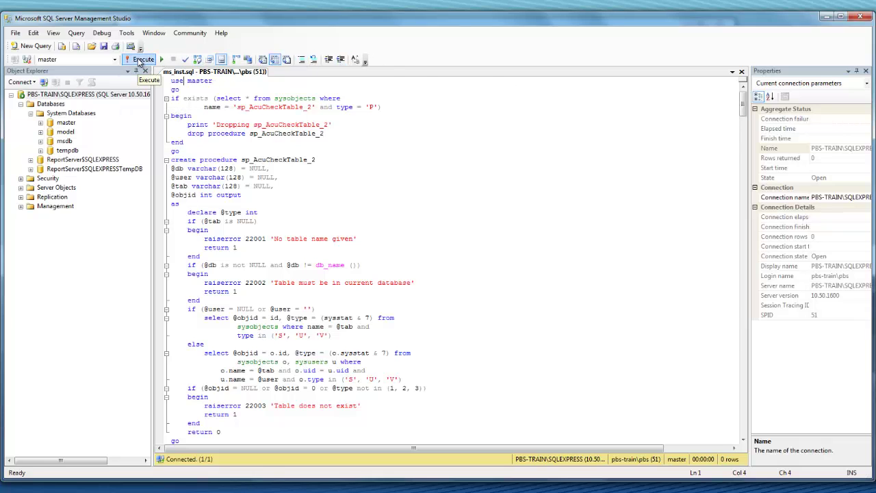
click(138, 61)
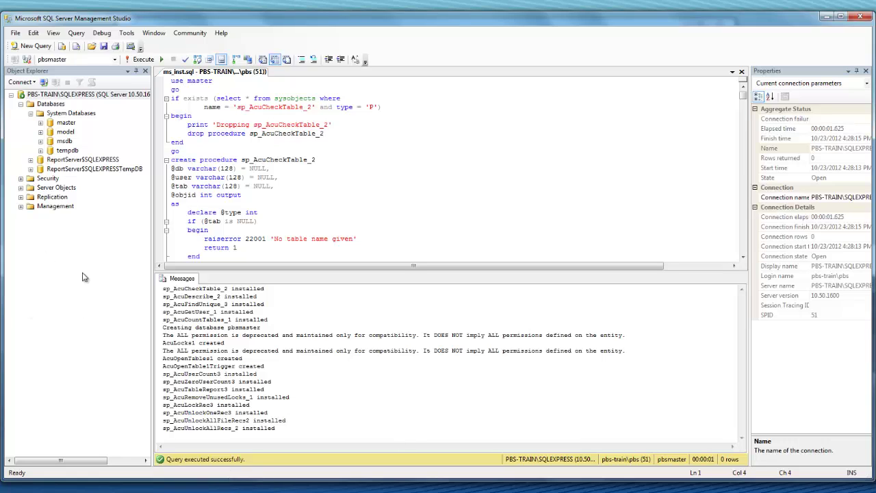
Step: Examine the tables and stored procedures of the pbsmaster database on PBS-TRAIN\SQLEXPRESS
click(21, 104)
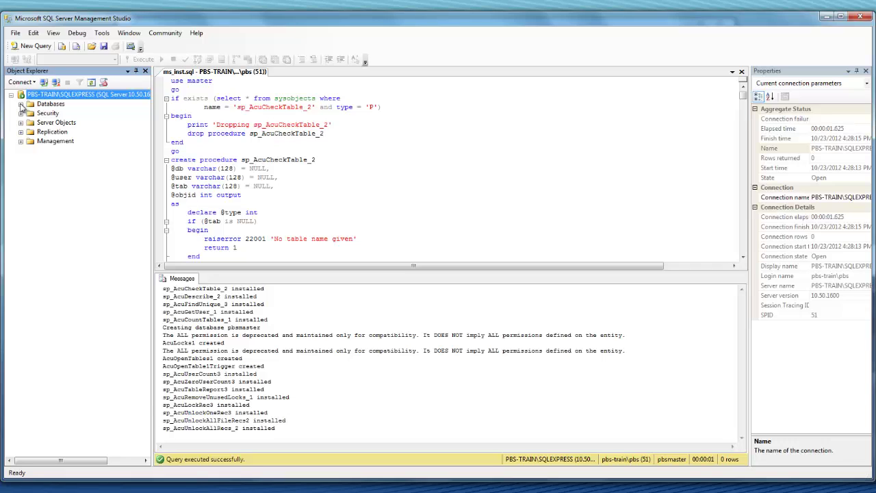
click(21, 104)
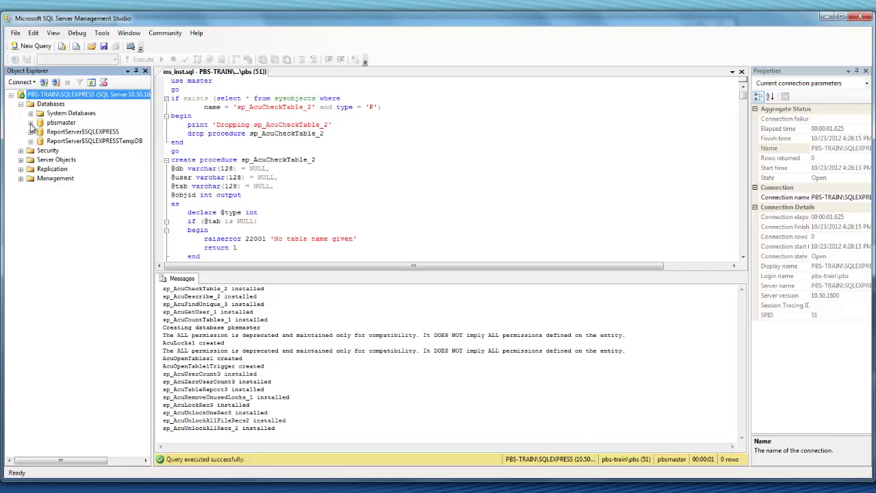
click(30, 123)
click(40, 141)
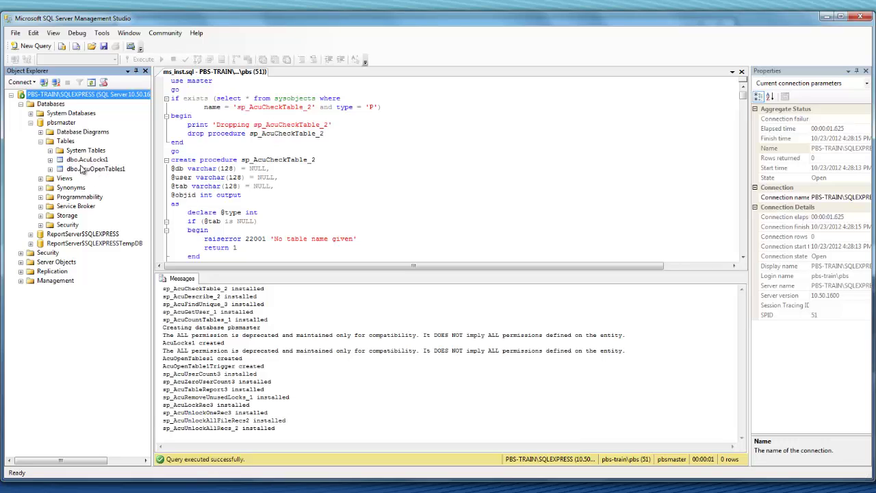
click(40, 197)
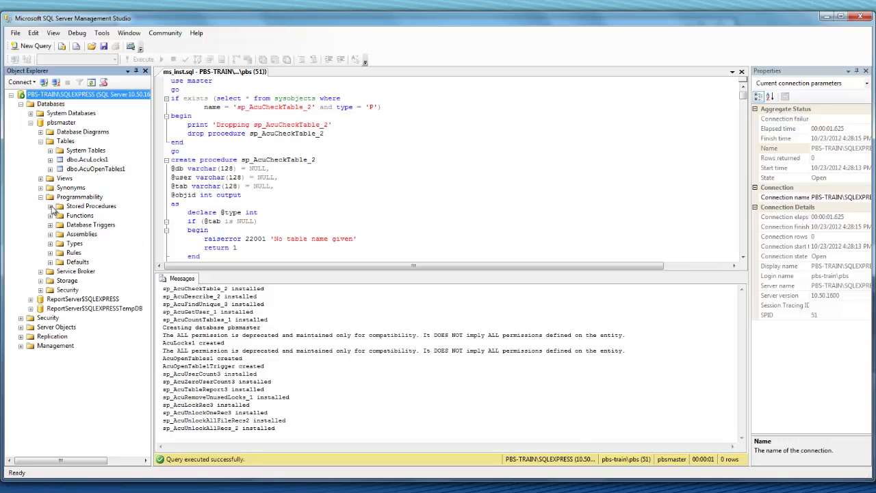
click(50, 206)
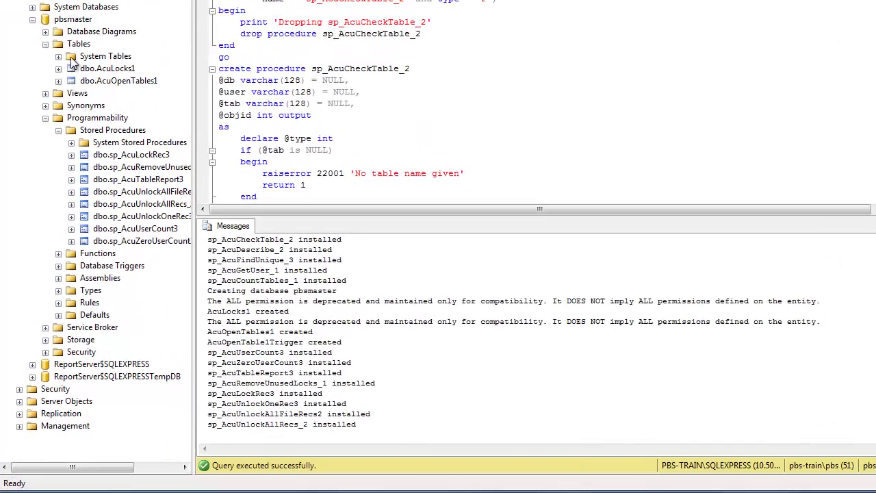
click(45, 43)
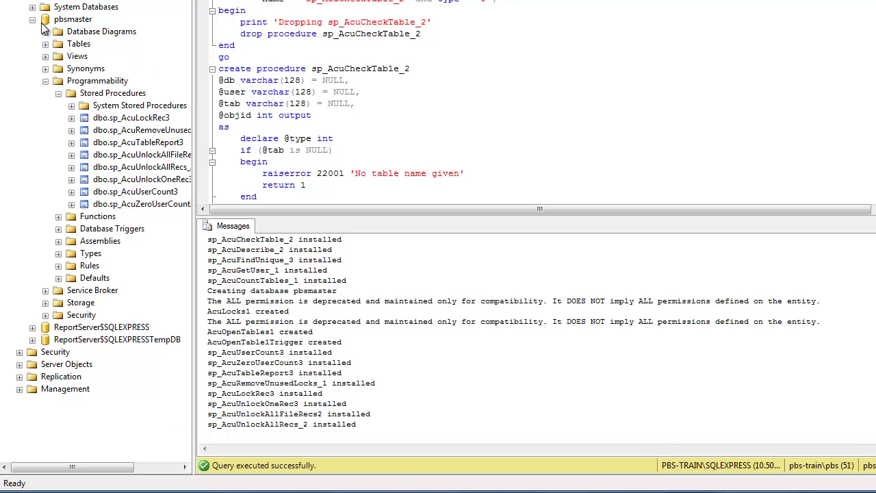
click(33, 21)
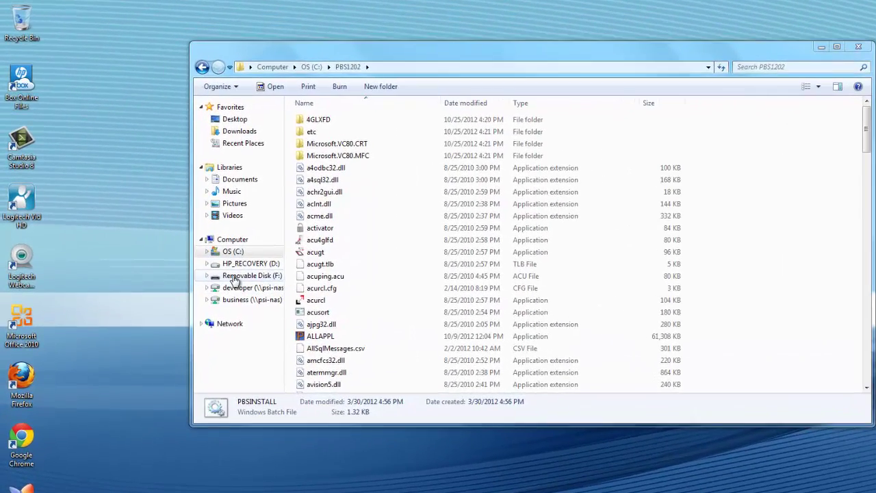
Step: Search the PBS120103Demo folder on Removable Disk (F:) for *exp and copy all the matching files
click(232, 276)
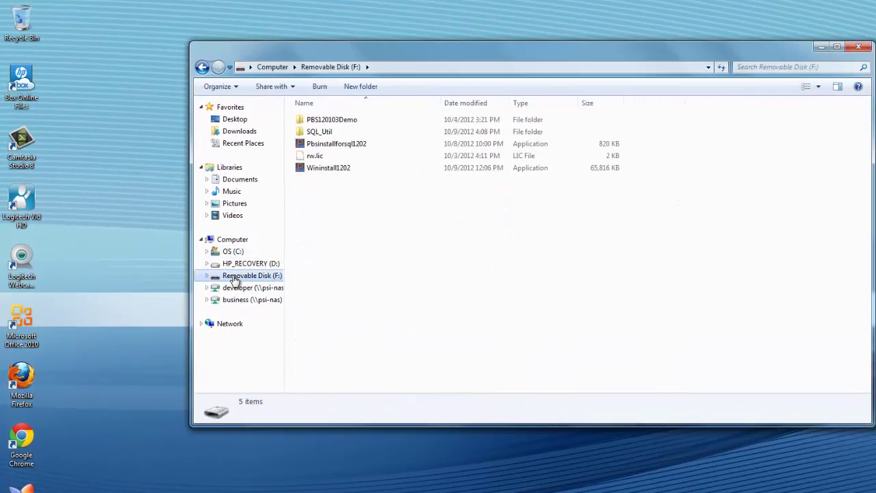
double_click(327, 120)
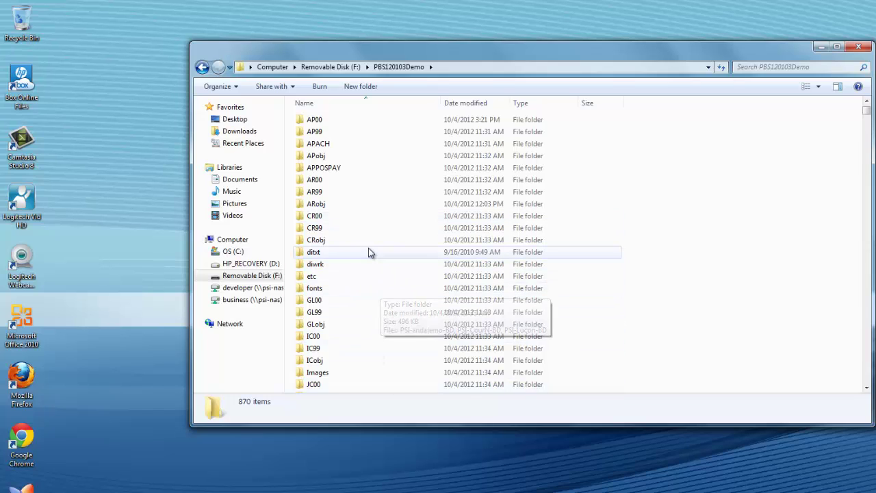
click(766, 67)
text(*exp)
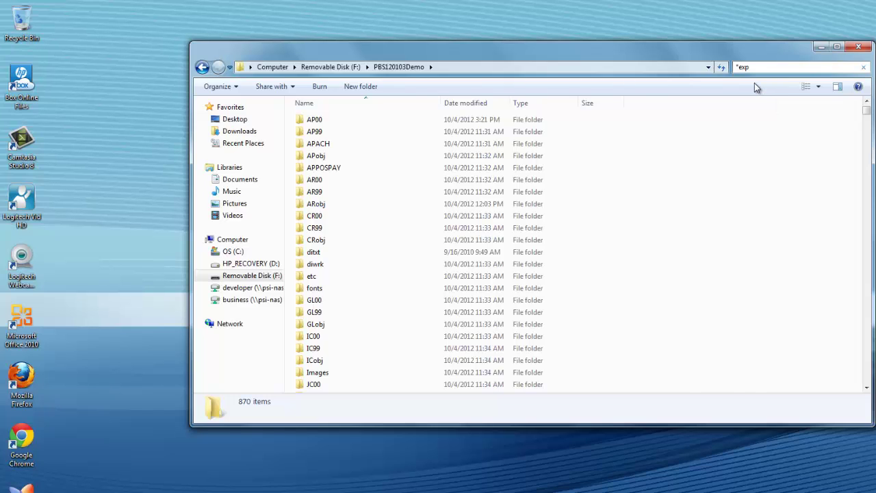
click(216, 89)
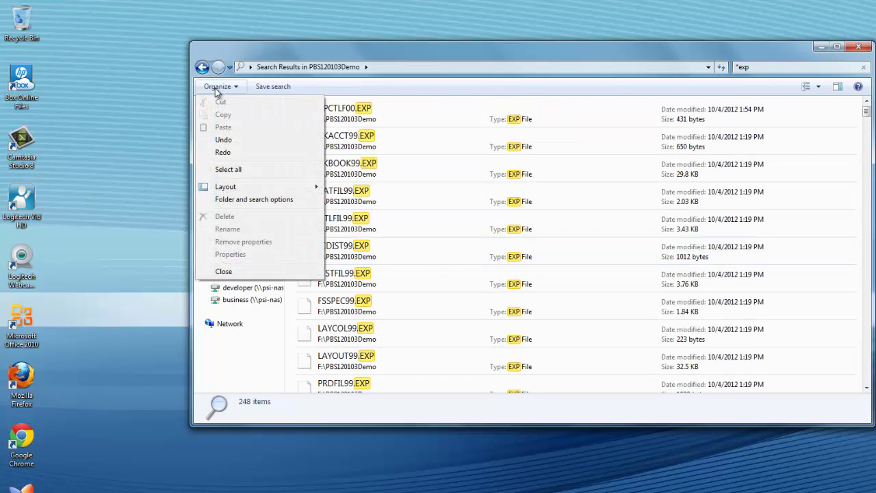
click(233, 174)
right_click(451, 204)
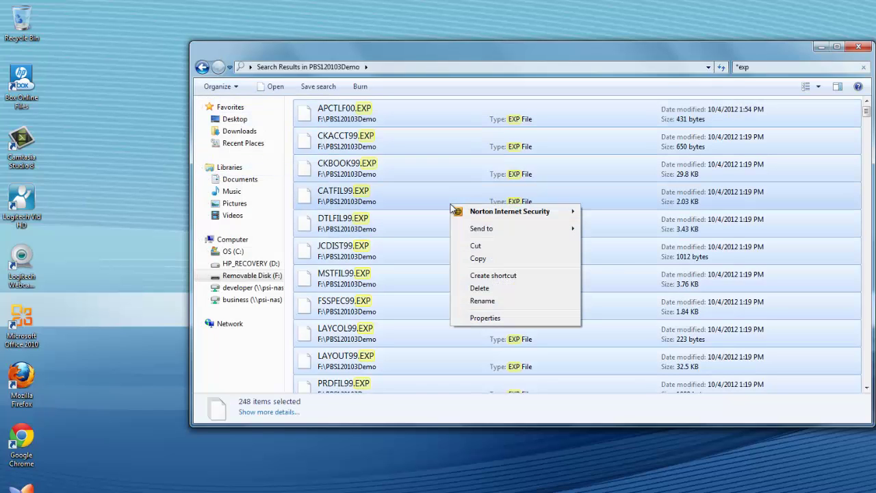
click(476, 258)
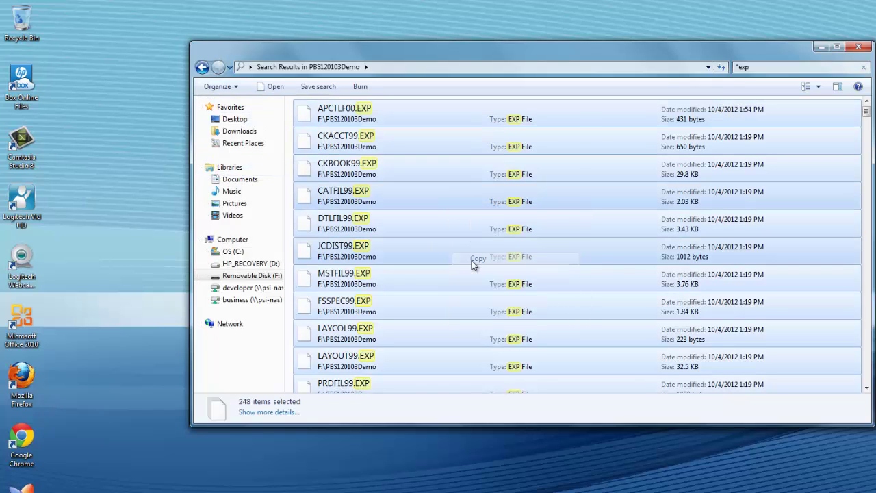
Step: Paste the copied EXP files into the PBS1202 folder on drive C:
click(232, 251)
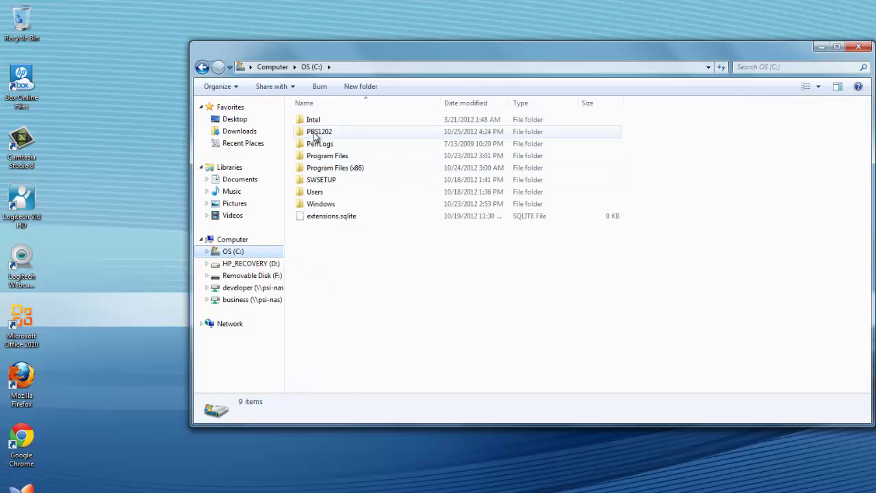
right_click(316, 135)
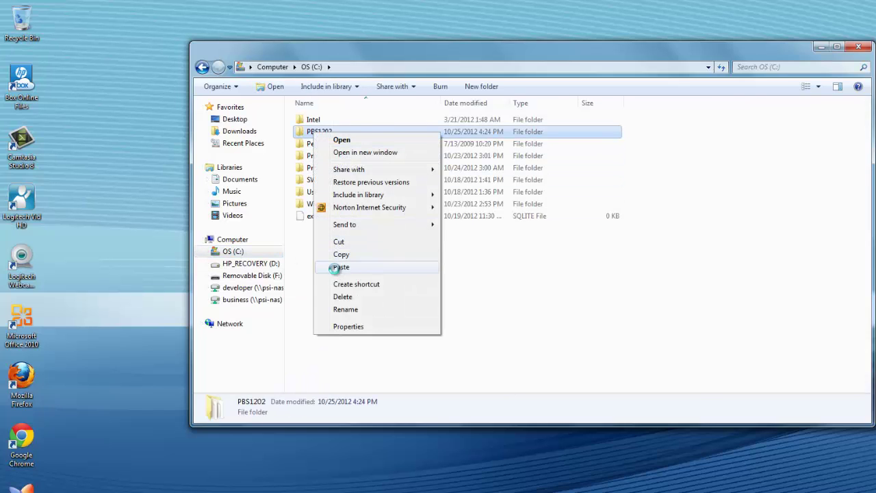
click(340, 266)
Step: Run the PBSINSTALL batch file from the PBS1202 folder and choose option 2, the Windows SQL Server version
double_click(317, 134)
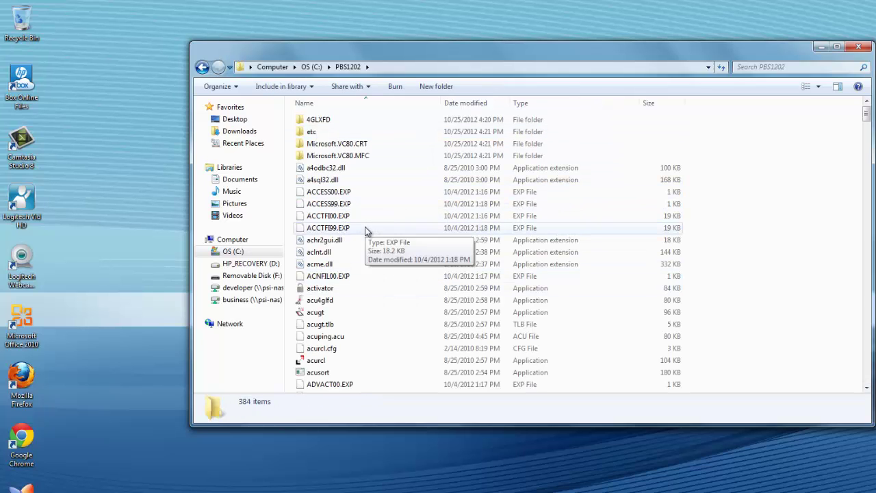
click(377, 253)
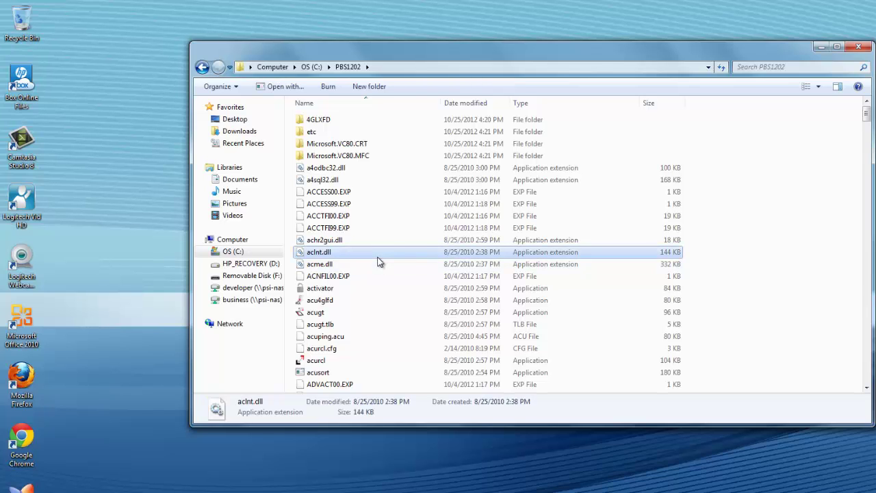
key(p)
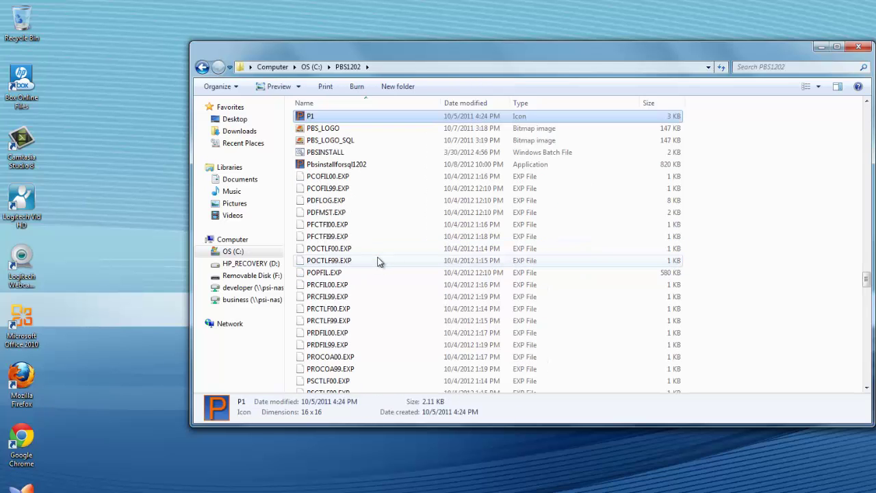
double_click(317, 153)
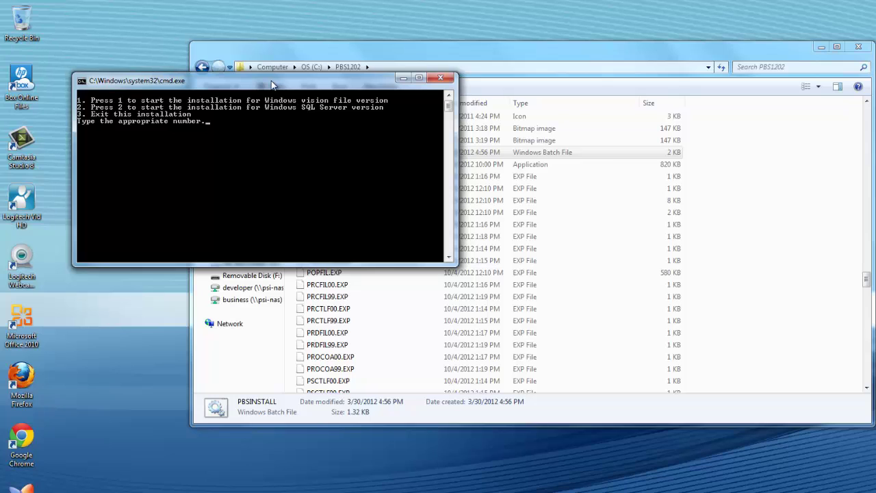
drag(280, 81, 650, 100)
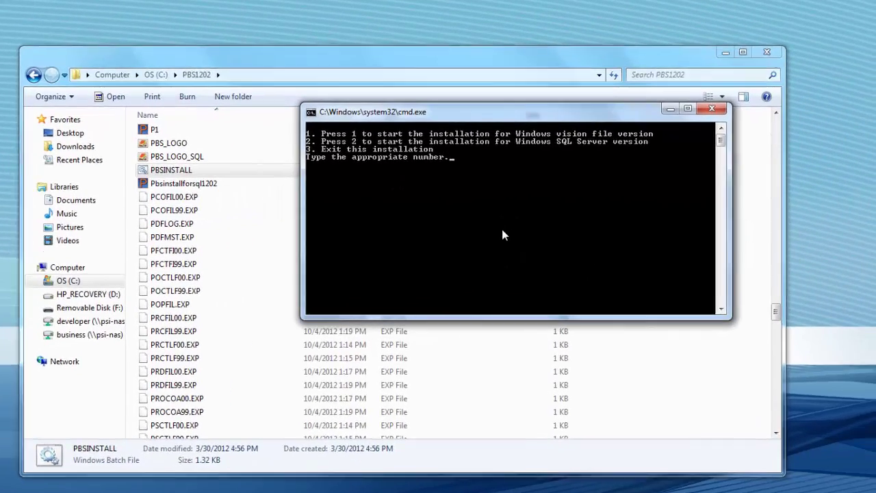
text(2)
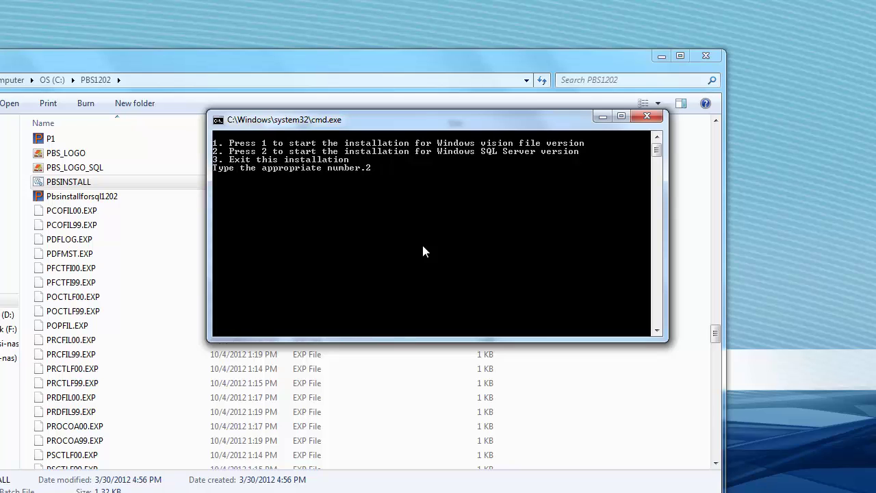
key(Return)
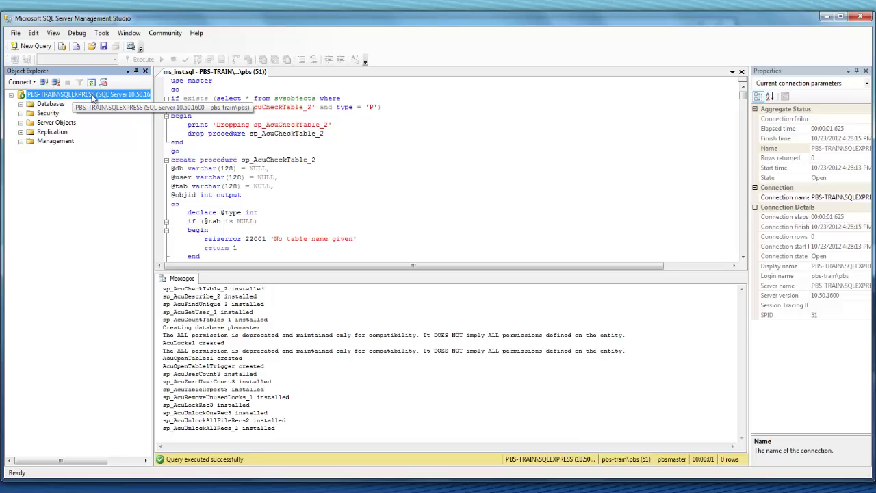
Step: In SQL Server Management Studio, disconnect from the server, copy its name from the connection dialog, and reconnect to PBS-TRAIN\SQLEXPRESS
click(58, 83)
click(43, 82)
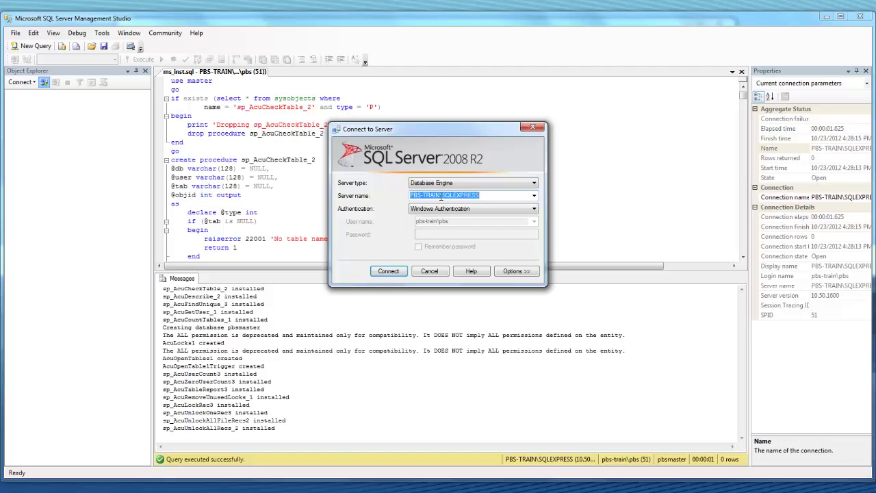
click(388, 272)
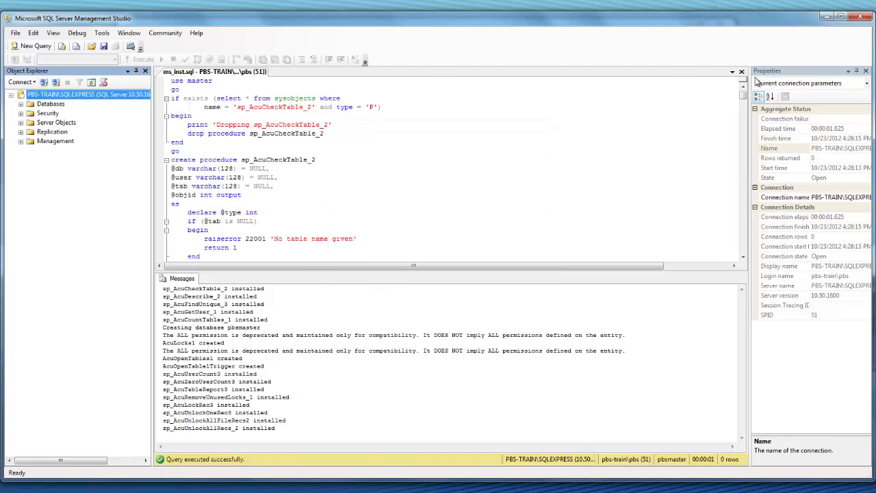
click(826, 17)
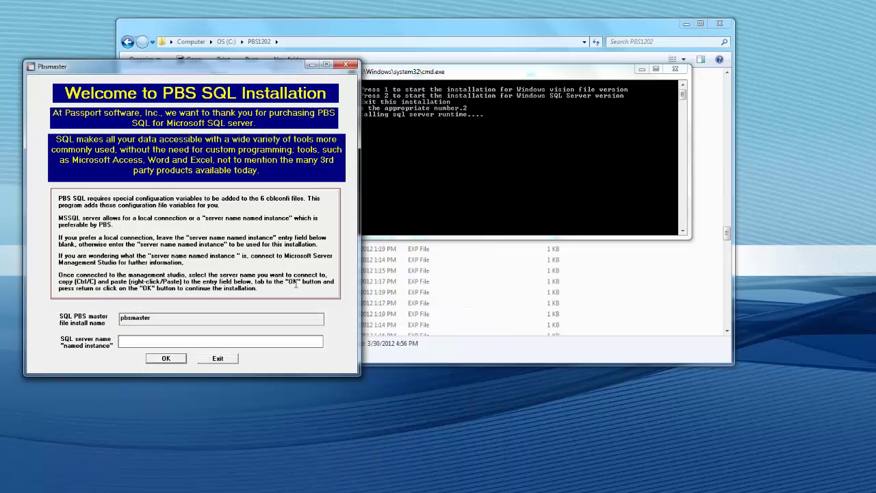
Step: Paste PBS-TRAIN\SQLEXPRESS as the SQL server named instance in the Pbsmaster installer and continue the installation
right_click(122, 339)
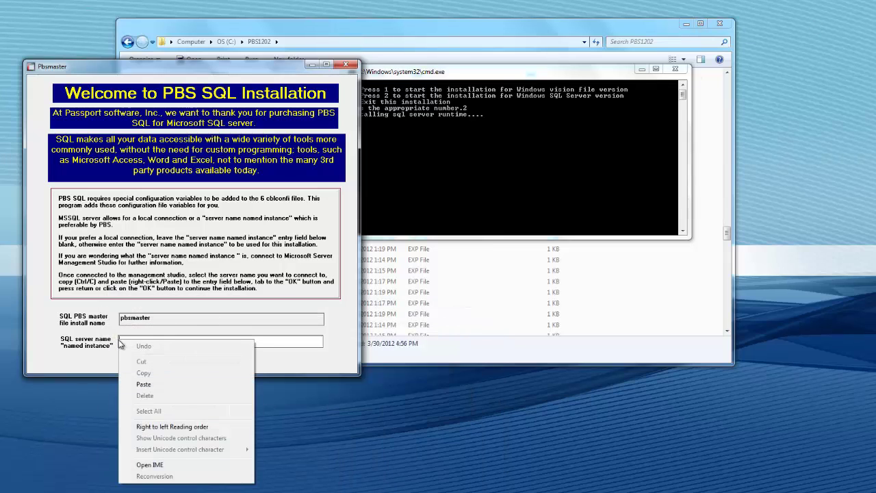
click(142, 384)
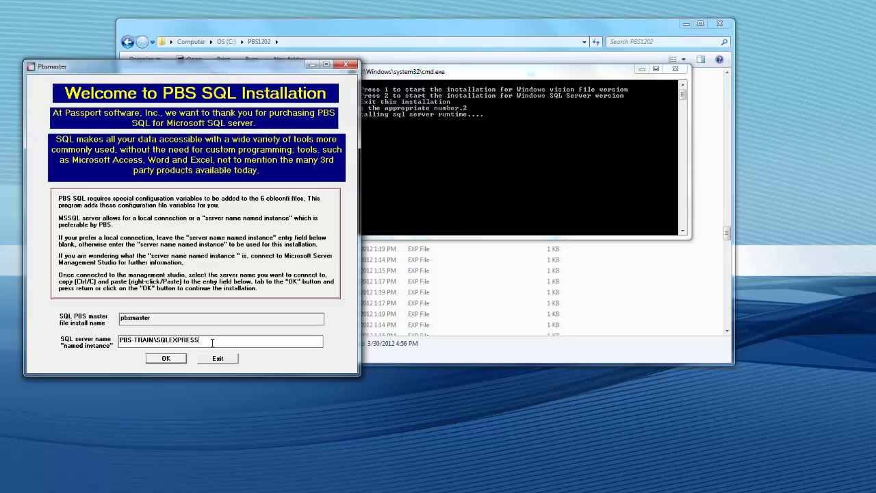
click(163, 361)
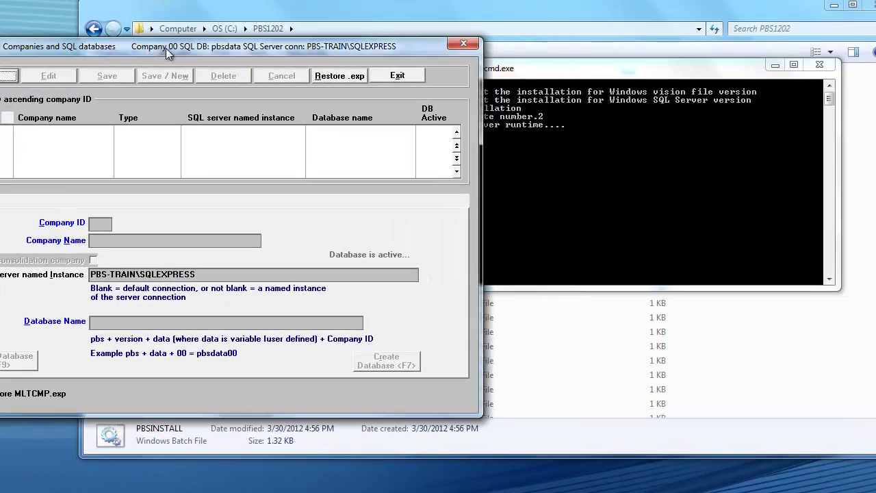
Step: Restore the companies from the .exp file with defaults PBS-TRAIN\SQLEXPRESS and pbsdata, and create their databases
drag(165, 48, 389, 67)
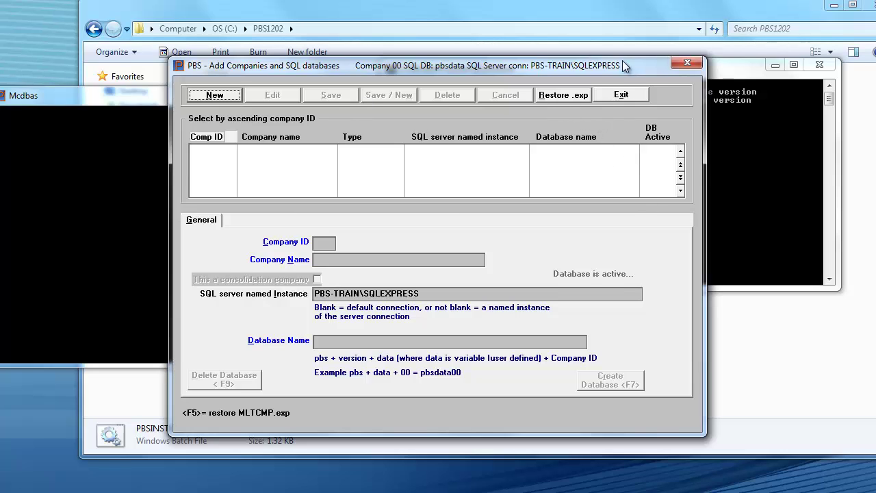
click(548, 96)
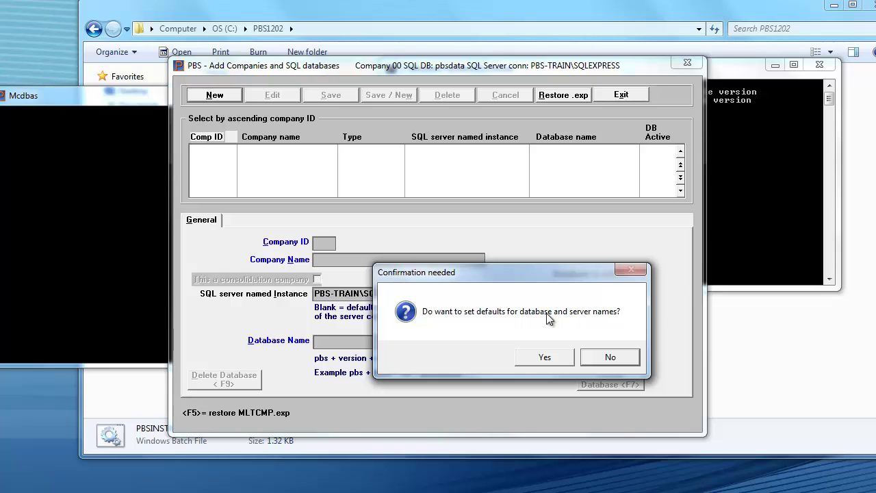
click(538, 358)
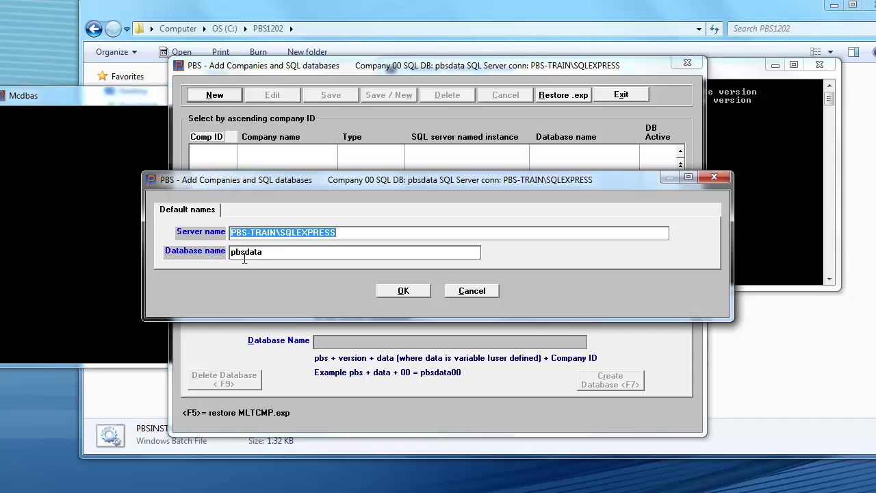
click(402, 292)
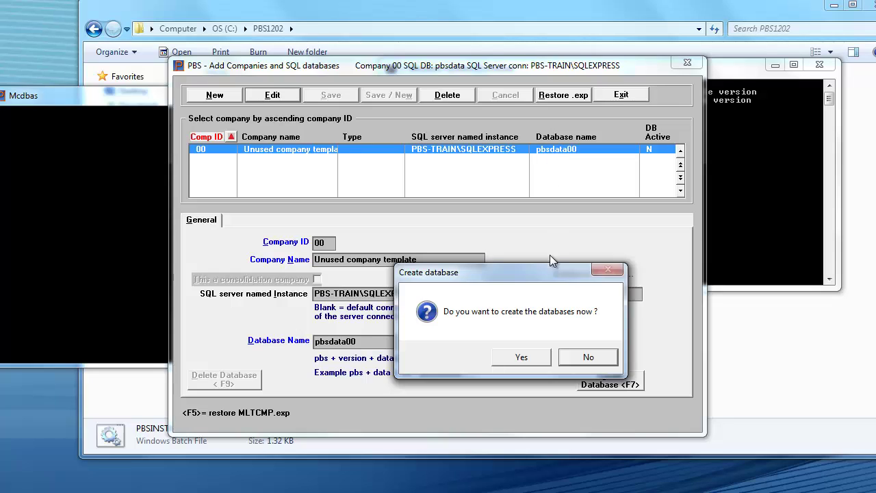
click(521, 357)
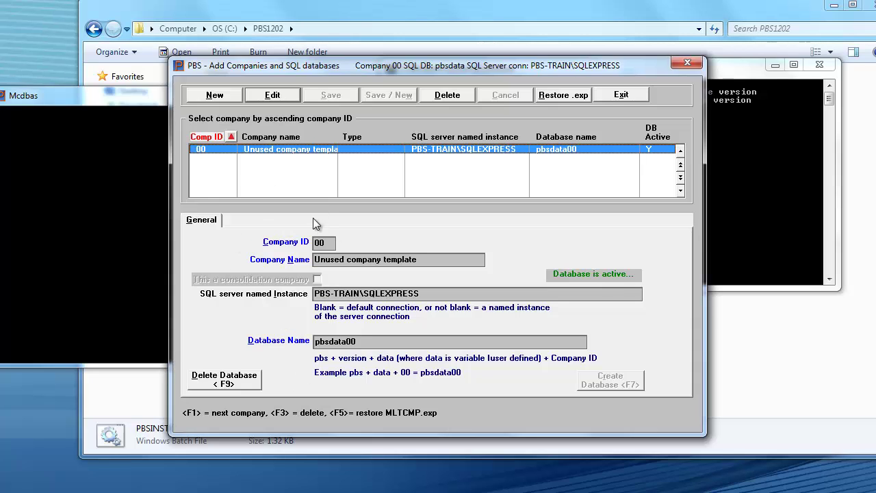
Step: Add company 99 named Demo 99 on PBS-TRAIN\SQLEXPRESS with database pbsdata99, save it, and create its database
click(214, 96)
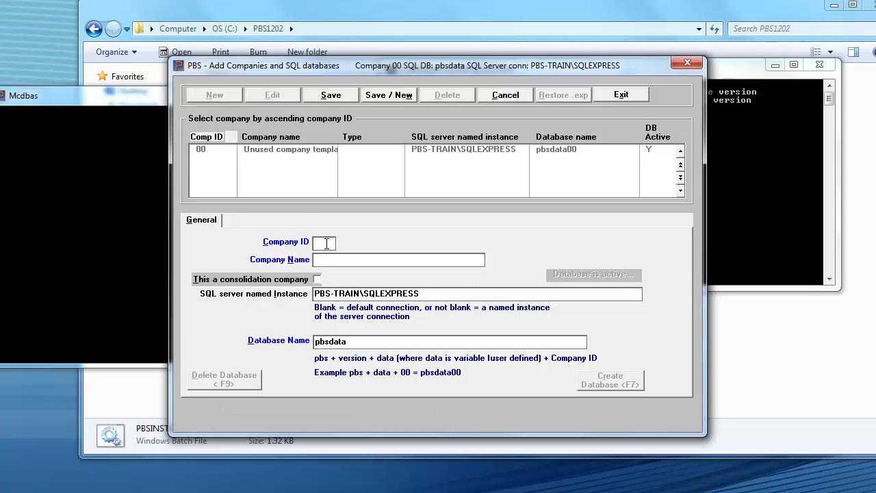
text(99)
text(Demo )
text(99)
key(Tab)
key(Tab)
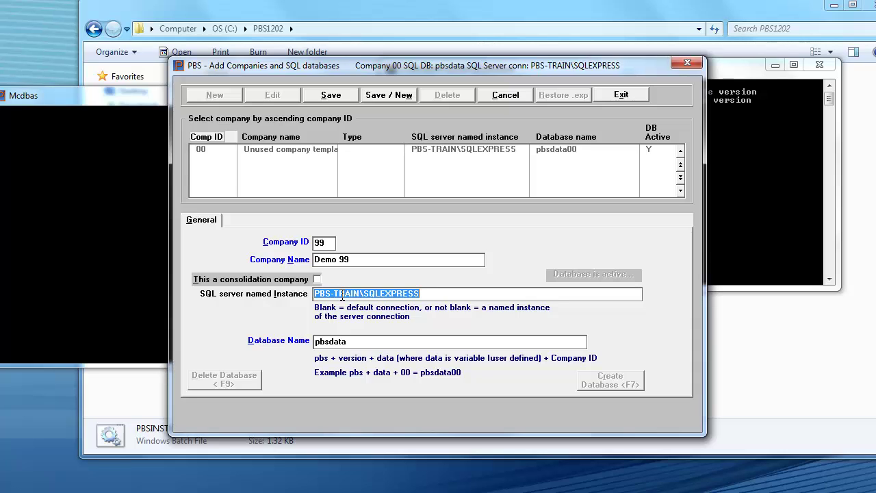
key(Tab)
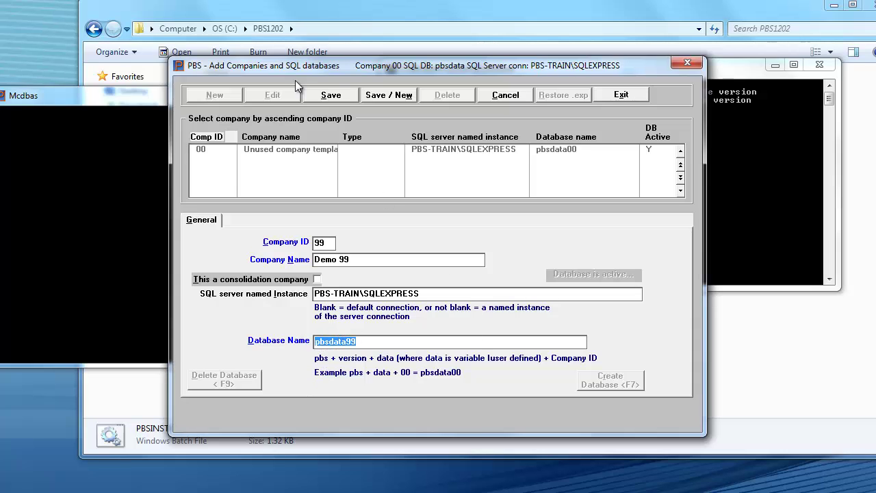
click(322, 95)
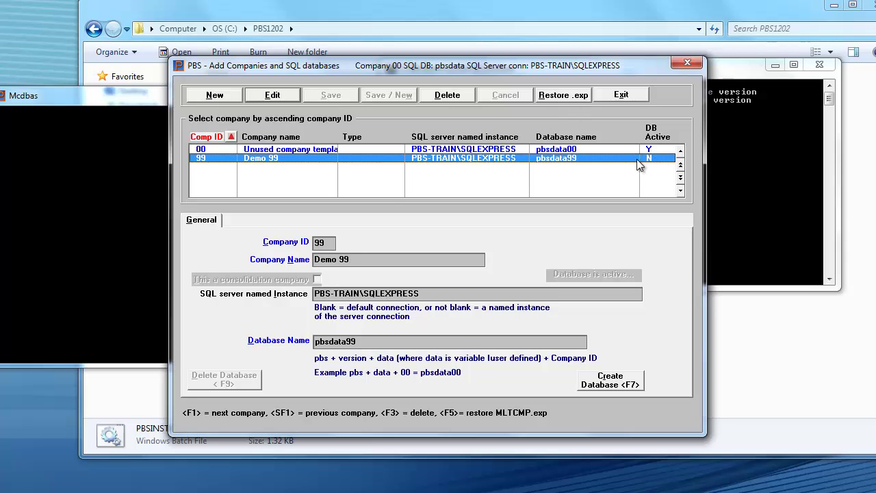
click(608, 384)
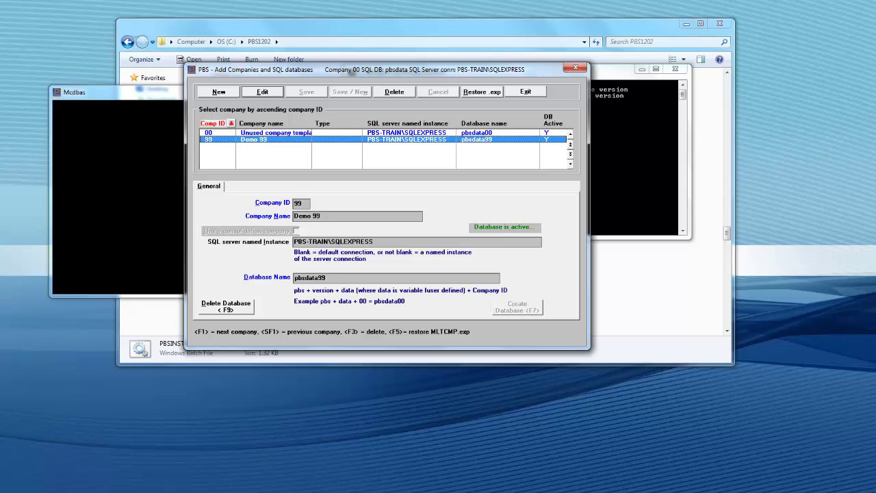
Step: Switch to SQL Server Management Studio and check the server's database list for the PBS master and company databases
click(183, 490)
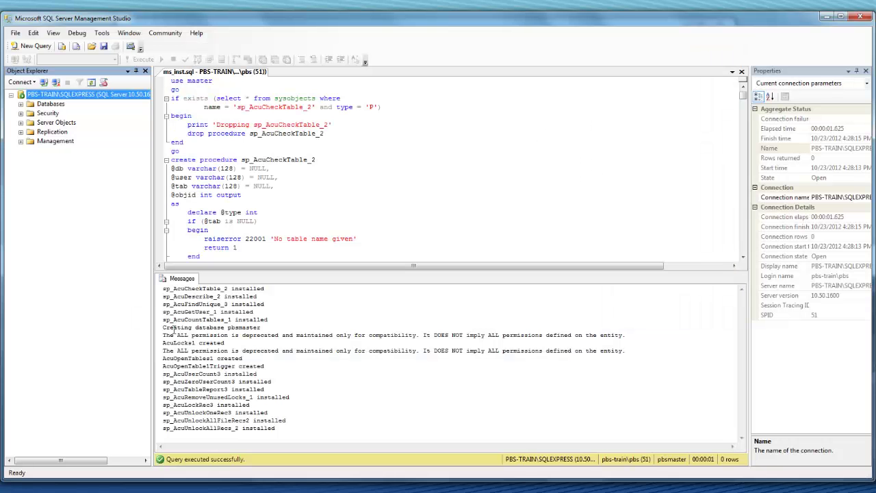
click(21, 104)
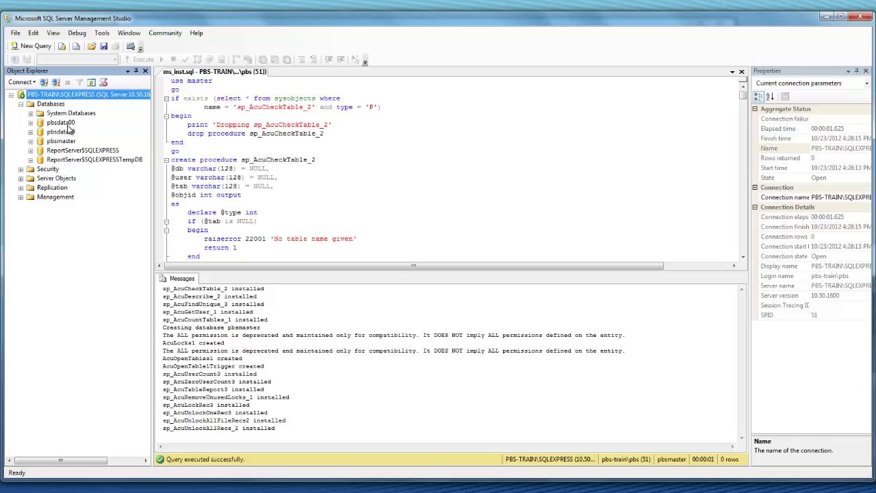
click(824, 19)
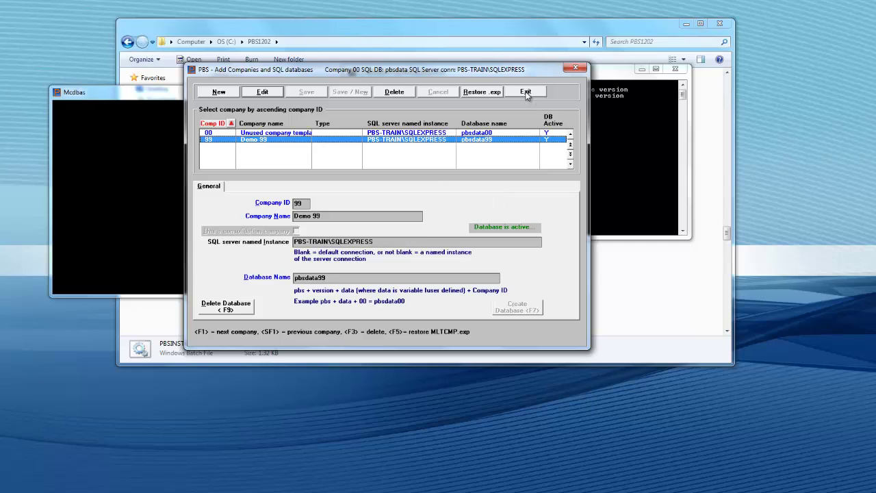
Step: Exit the company setup, continue the PBS installation as a SQL Server install, and close the installer once it finishes
click(525, 92)
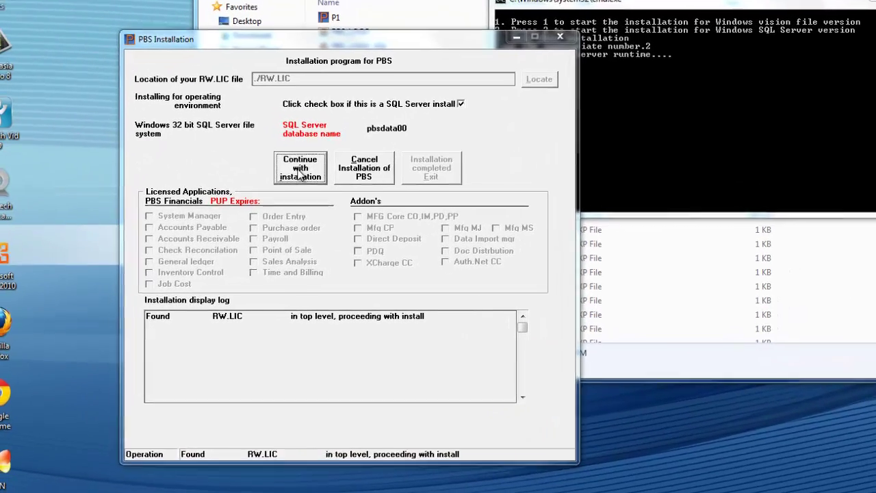
click(245, 192)
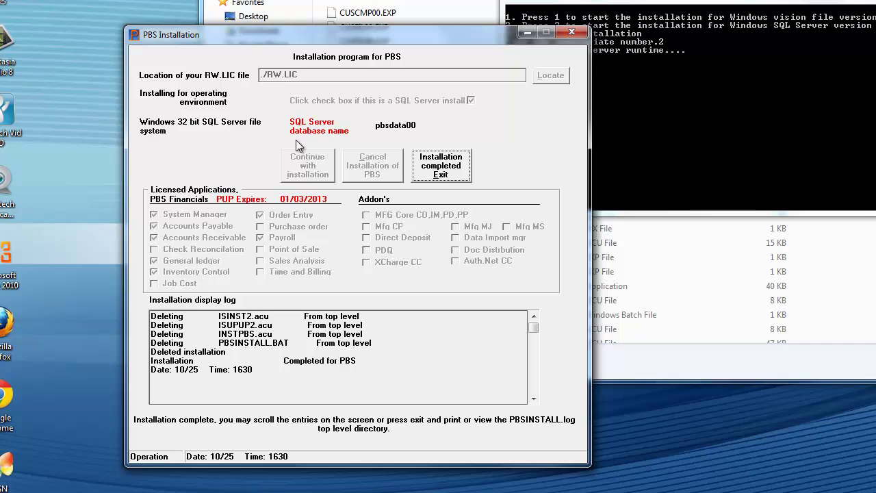
click(439, 161)
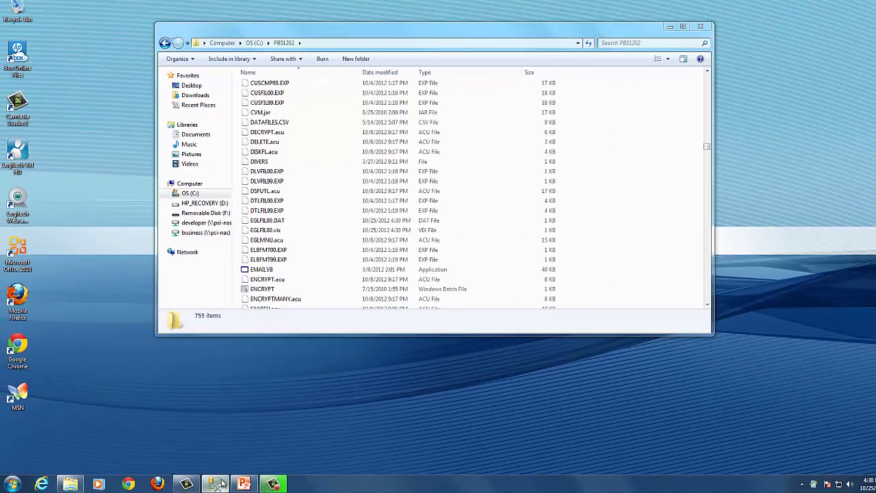
Step: Switch to SQL Server Management Studio and examine the tables in the pbsdata00 database
click(215, 483)
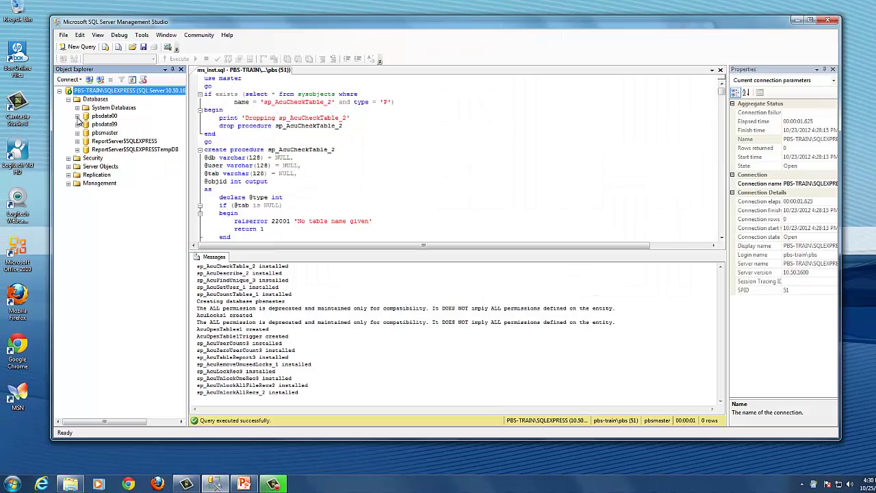
click(78, 116)
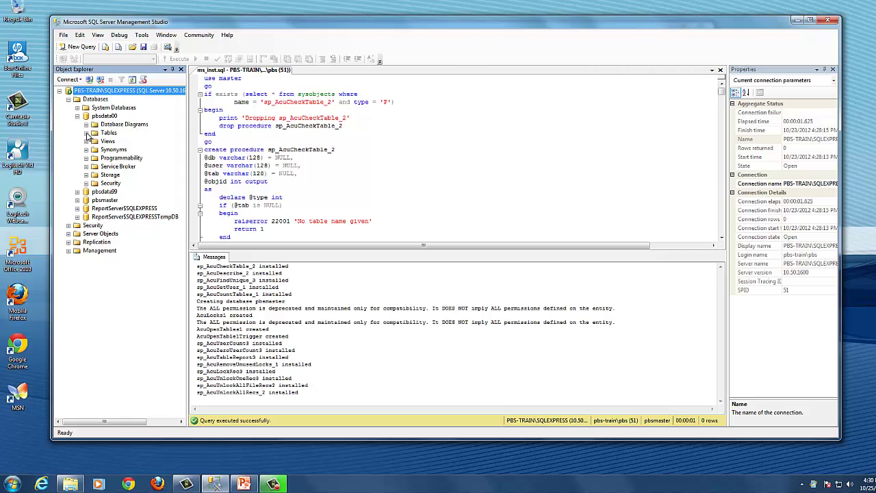
click(87, 134)
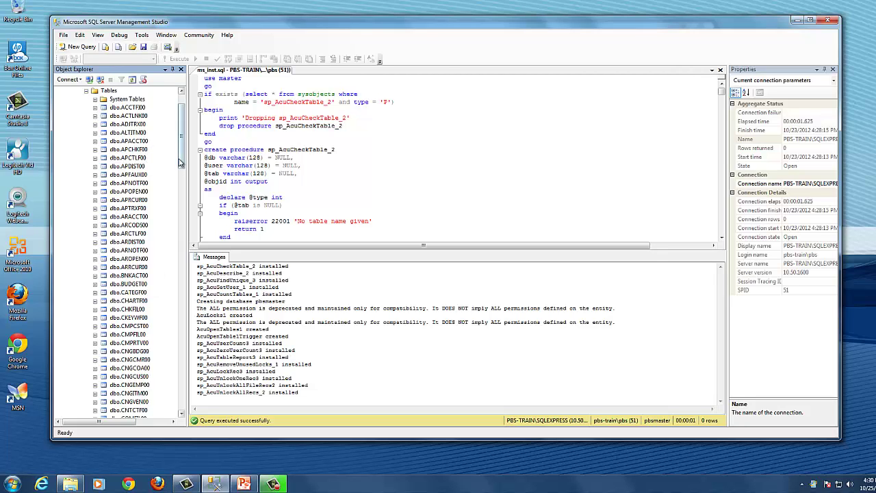
mouse_move(181, 162)
mouse_down()
mouse_move(185, 410)
mouse_move(181, 158)
mouse_up()
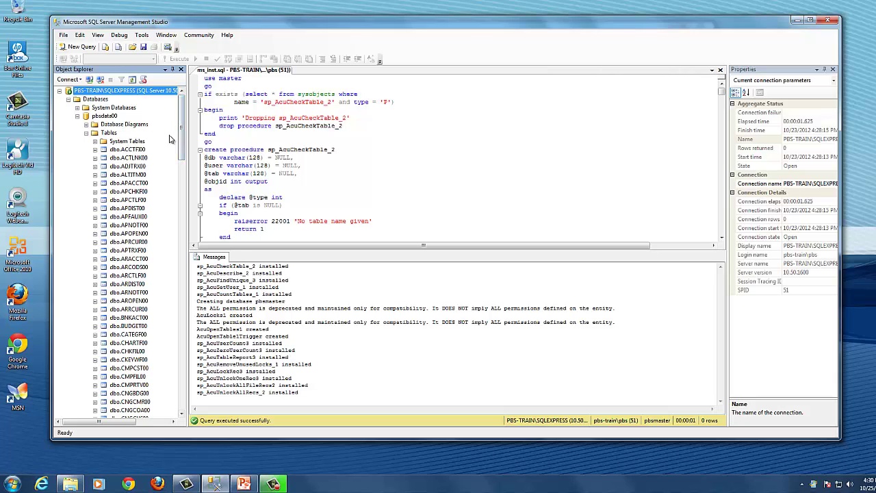
click(798, 22)
Step: Run the PBS batch file from the PBS1202 folder and acknowledge the licence information and Windows registry update
click(275, 212)
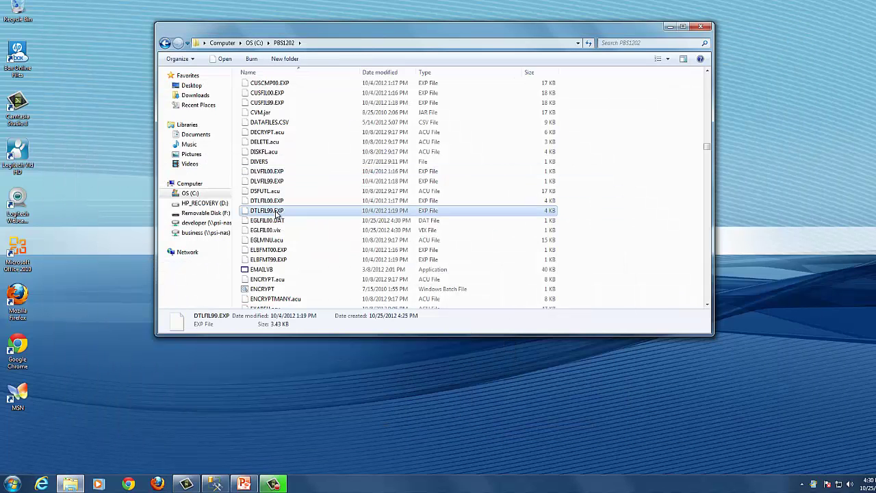
key(p)
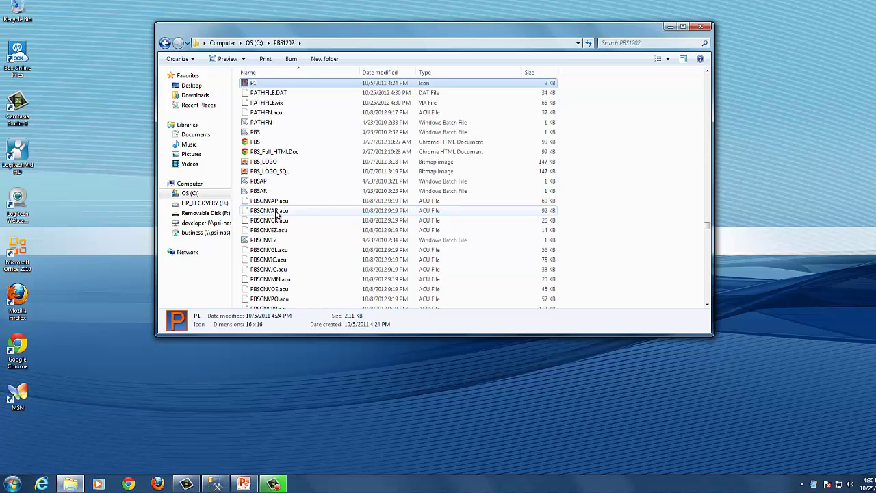
double_click(254, 132)
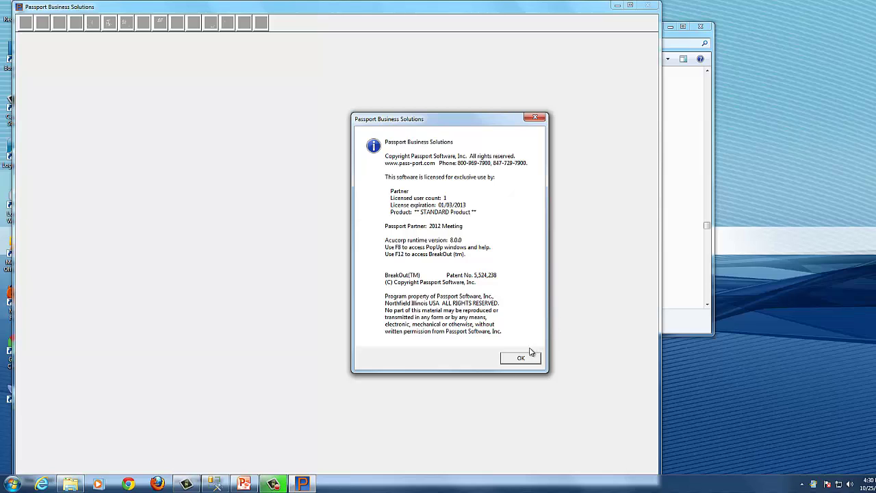
click(523, 359)
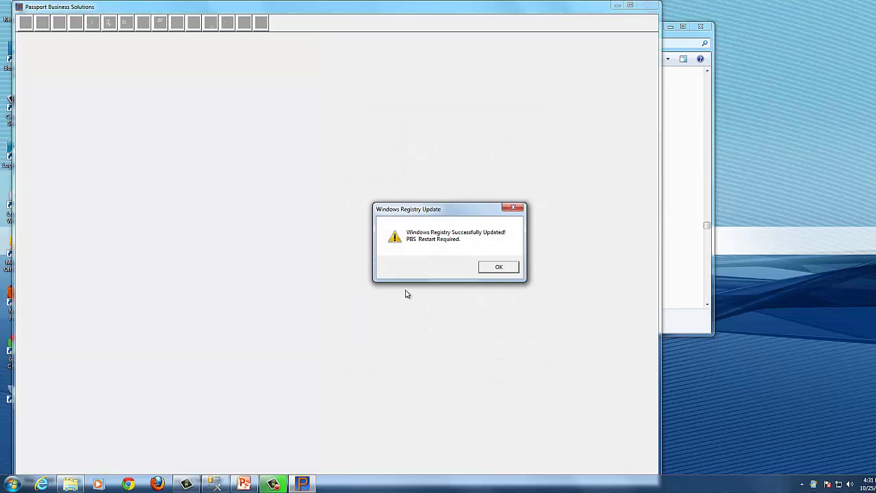
click(497, 269)
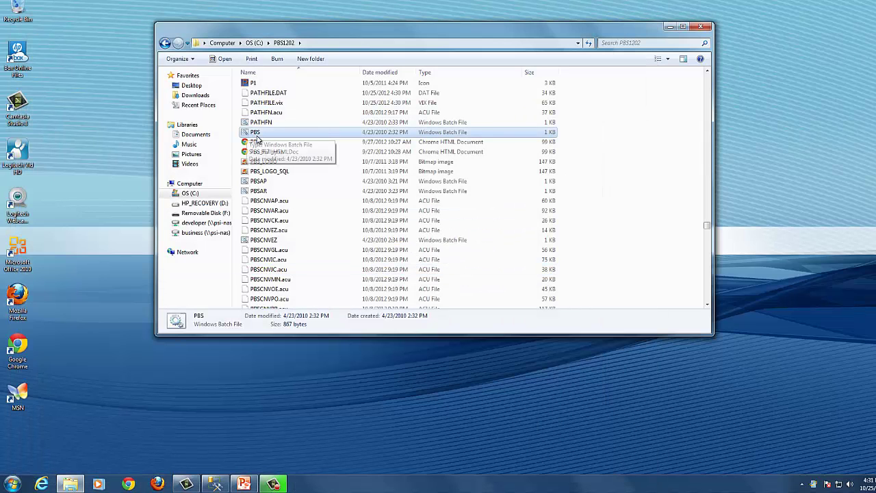
Step: Restart PBS from its batch file and log in to company 00 with user ID ADM
double_click(256, 135)
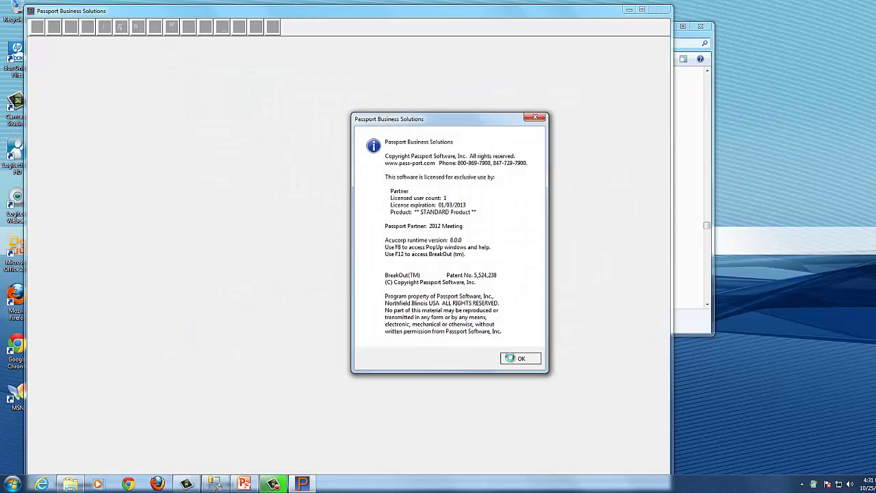
click(513, 359)
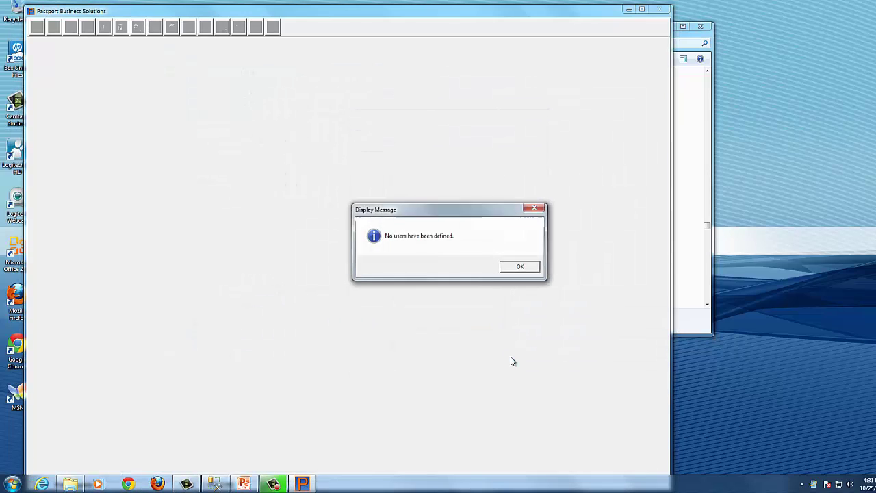
click(519, 268)
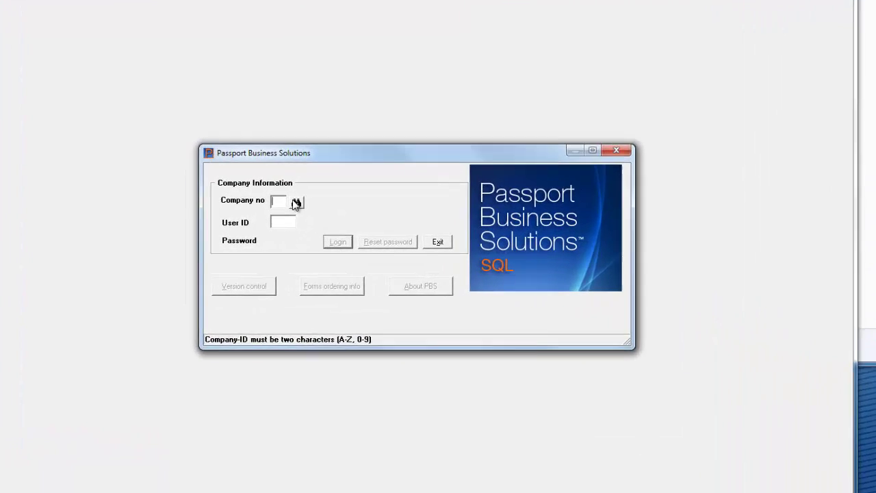
click(295, 202)
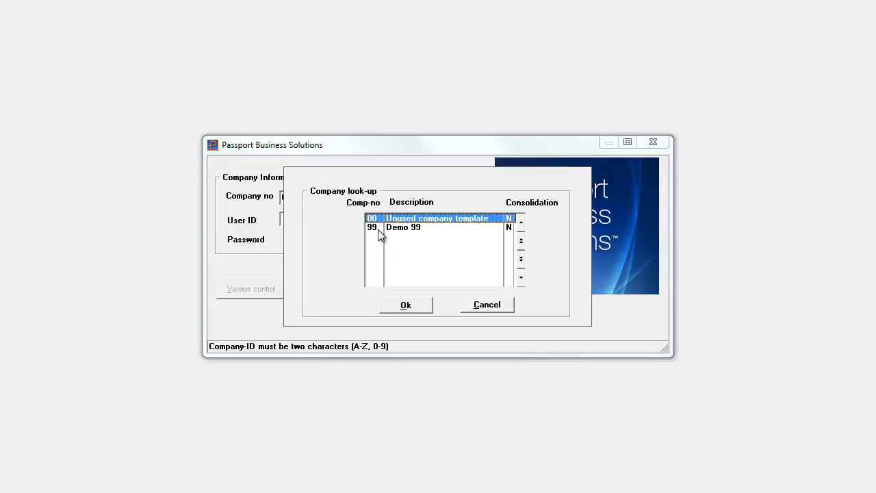
click(404, 305)
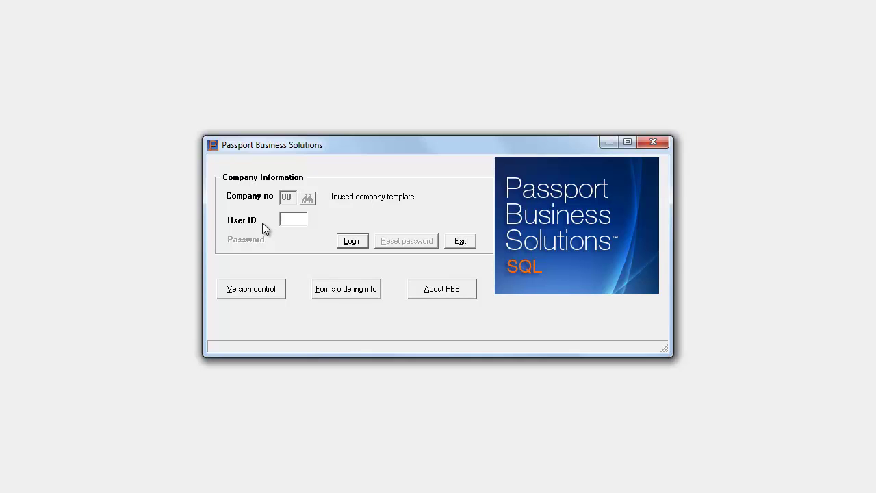
text(ADM)
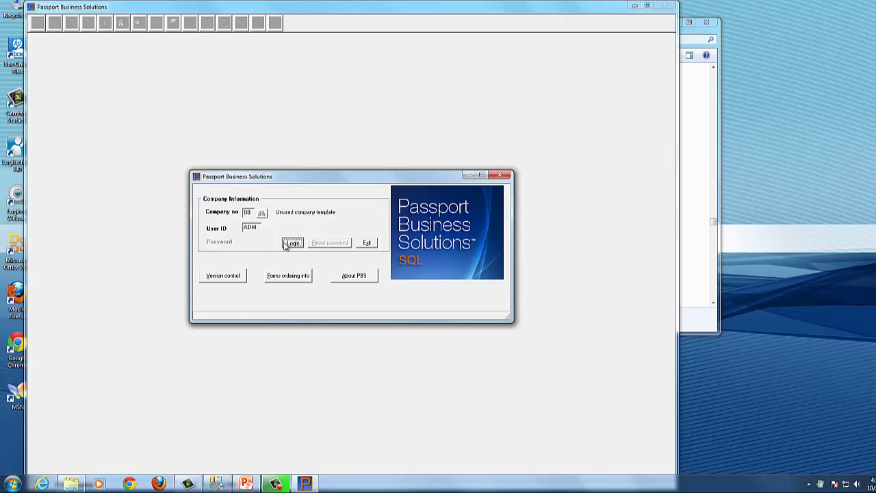
click(292, 243)
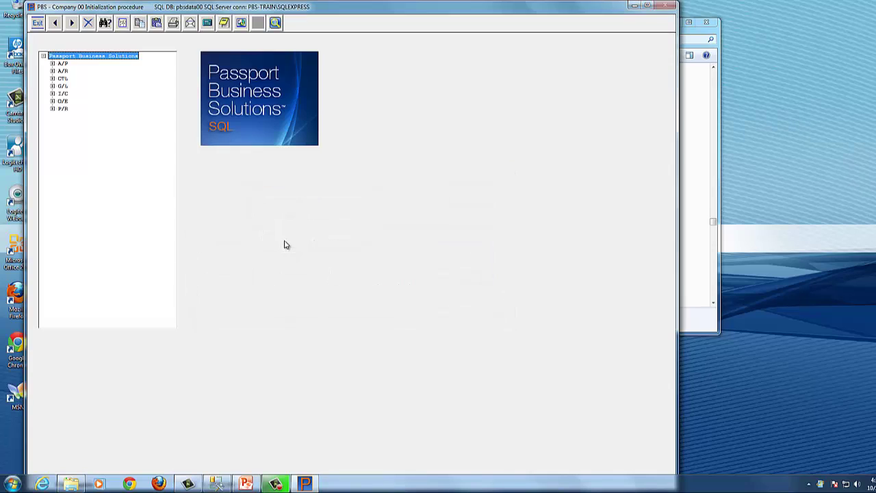
Step: Expand the A/P menu, then view company 00's Company information under CTL and exit it
click(54, 64)
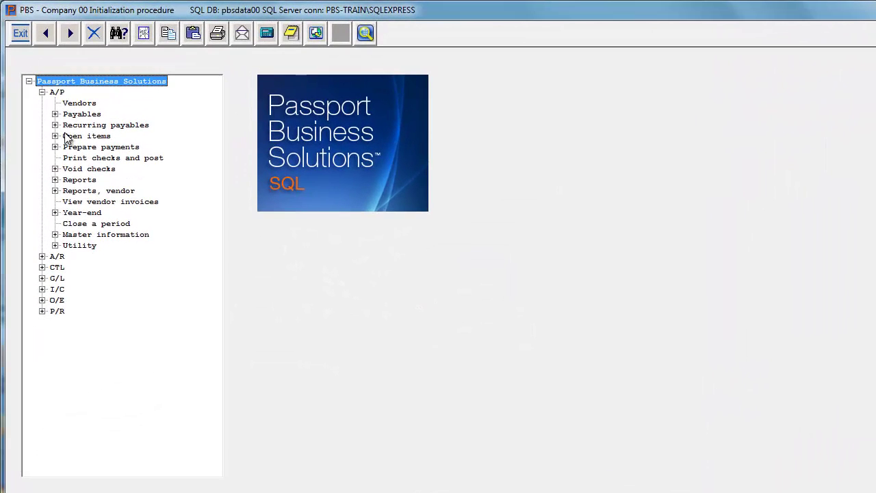
click(42, 266)
double_click(70, 279)
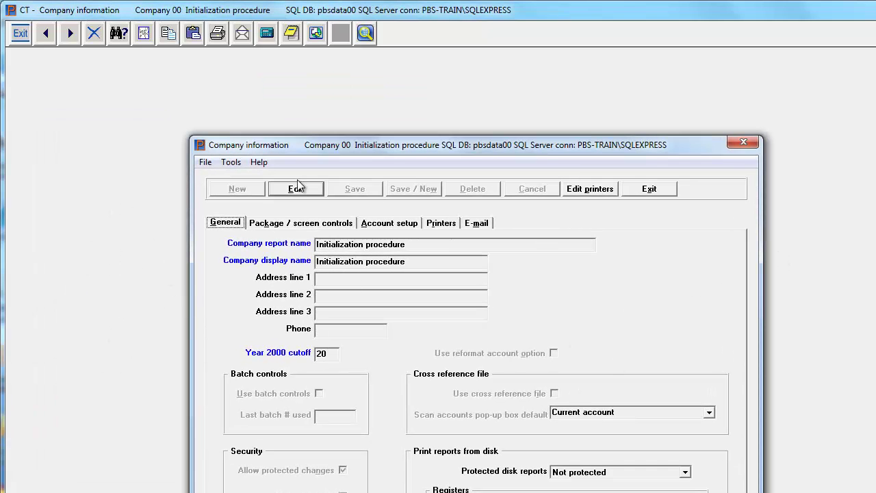
click(656, 189)
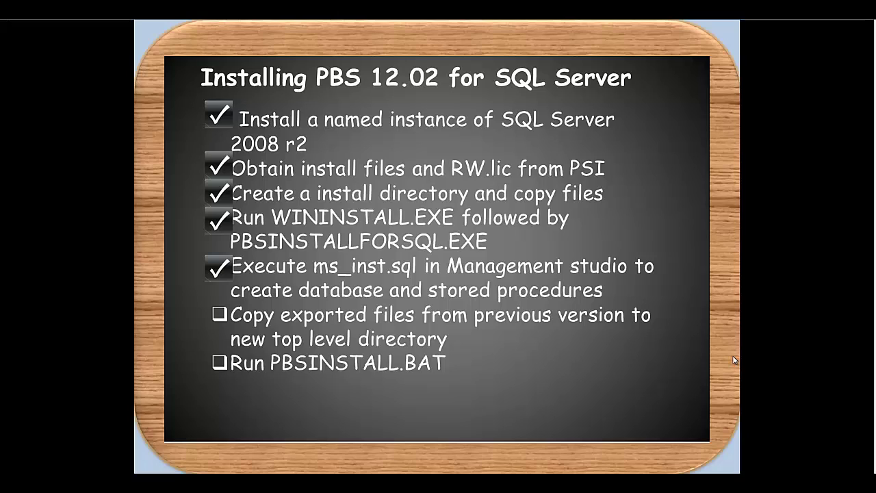
click(162, 338)
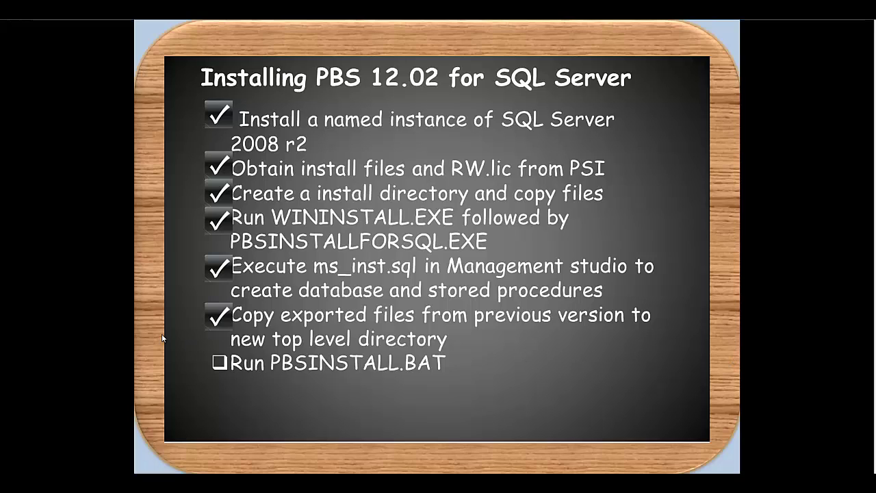
click(162, 338)
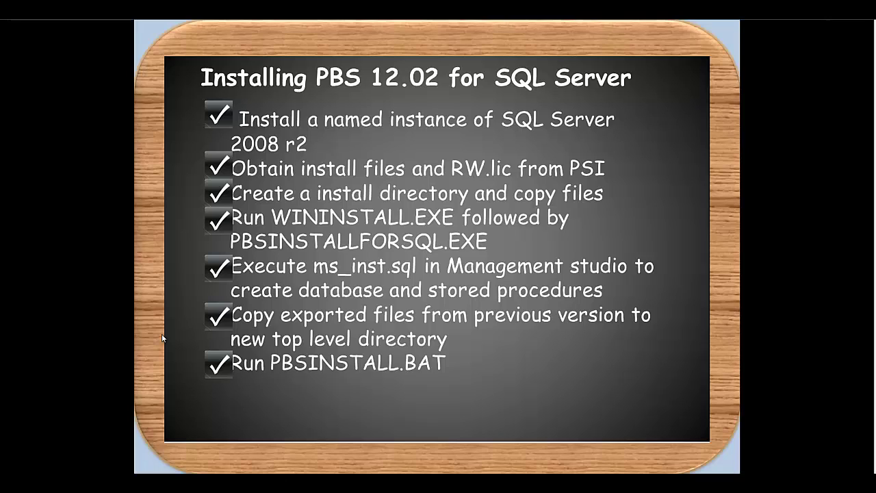